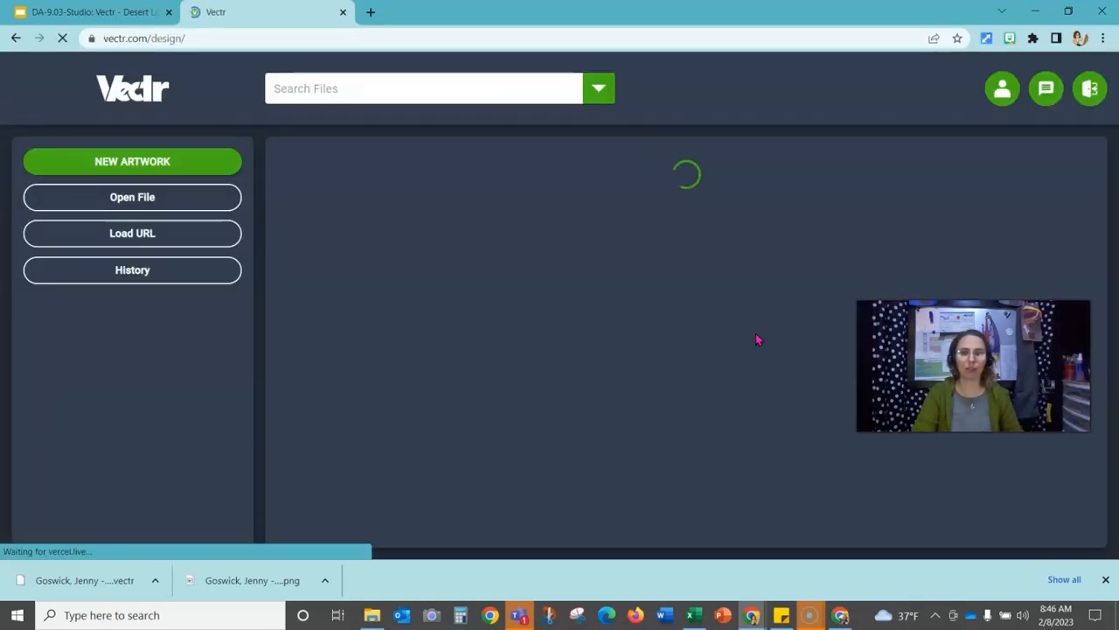
# Open the Untitled artwork with the orange radial gradient background
pyautogui.moveTo(972, 368); pyautogui.dragTo(976, 459)
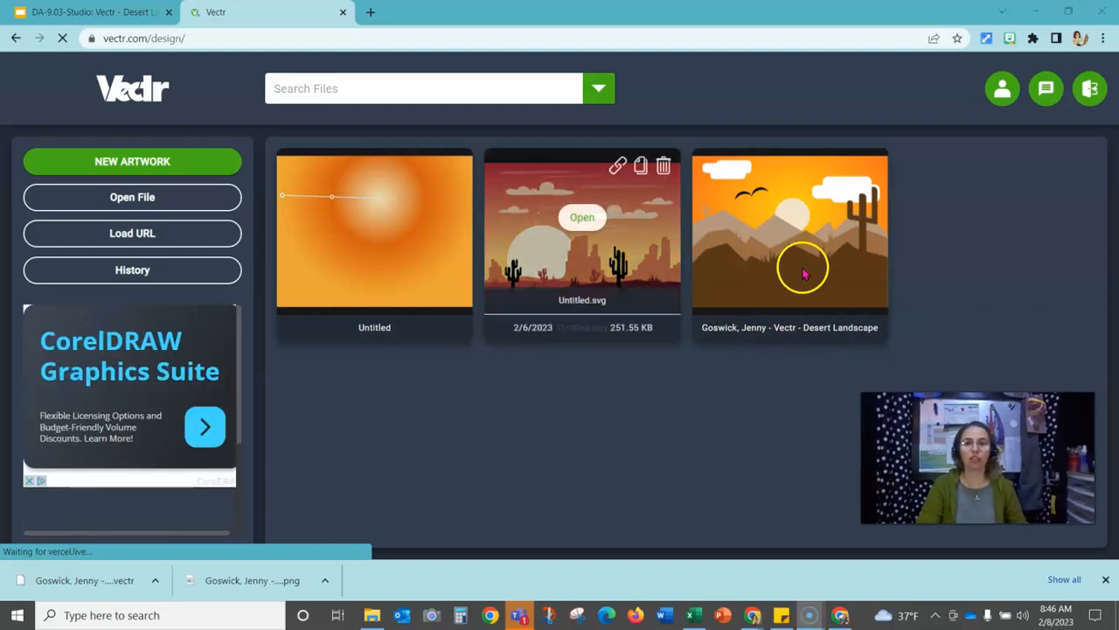
pyautogui.moveTo(317, 233)
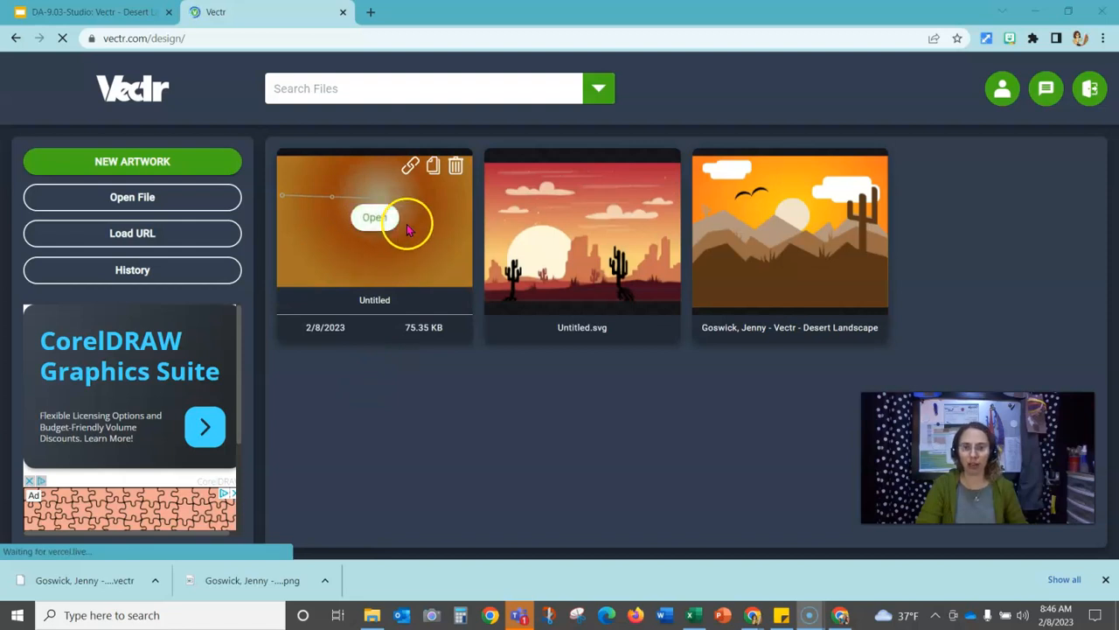
pyautogui.click(379, 218)
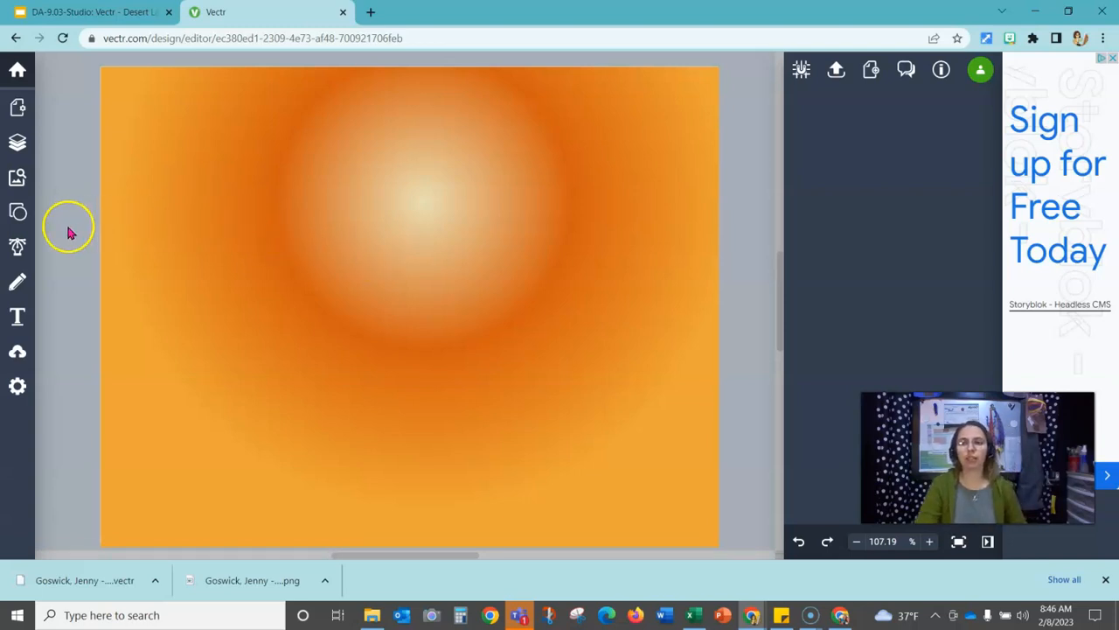
# Draw a circle about 2.47 in wide for the sun and centre it over the gradient's light glow
pyautogui.click(18, 222)
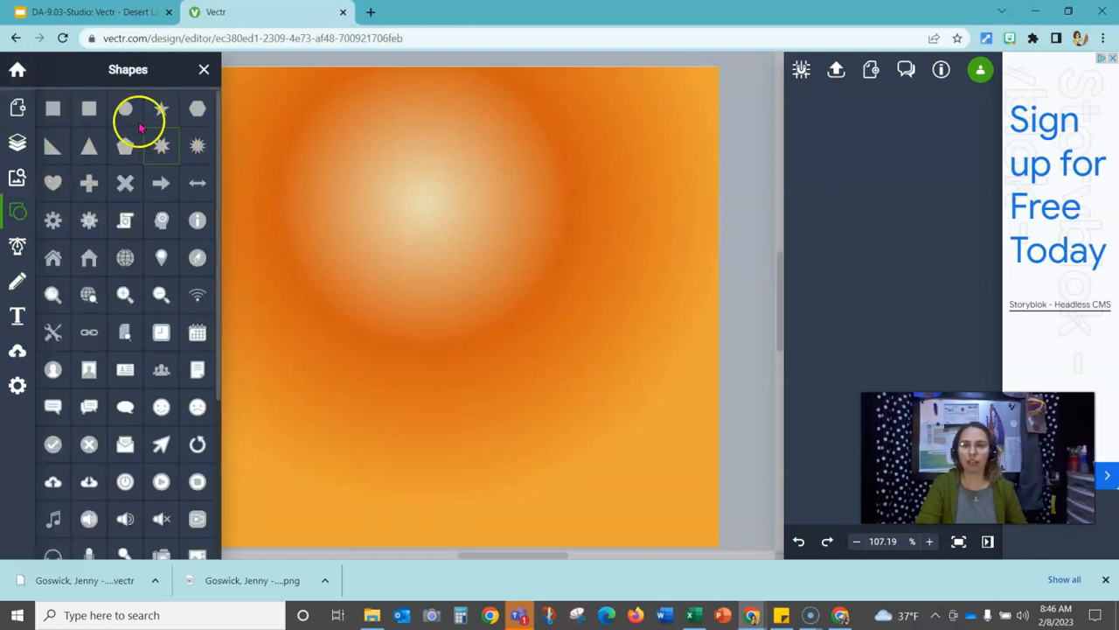
pyautogui.moveTo(123, 118); pyautogui.dragTo(336, 184)
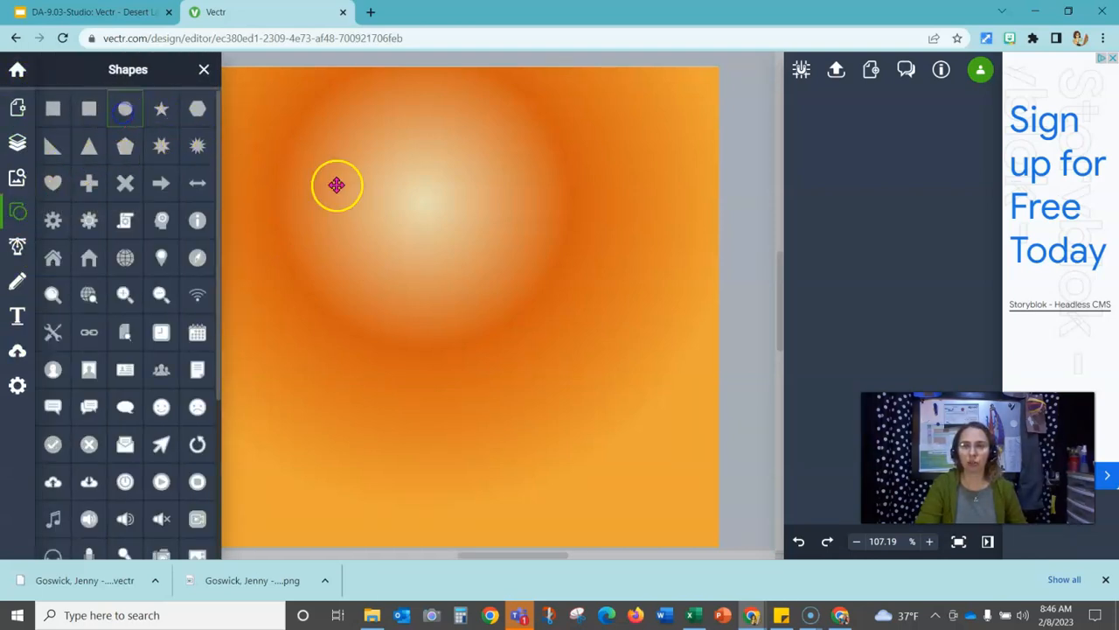
pyautogui.click(204, 69)
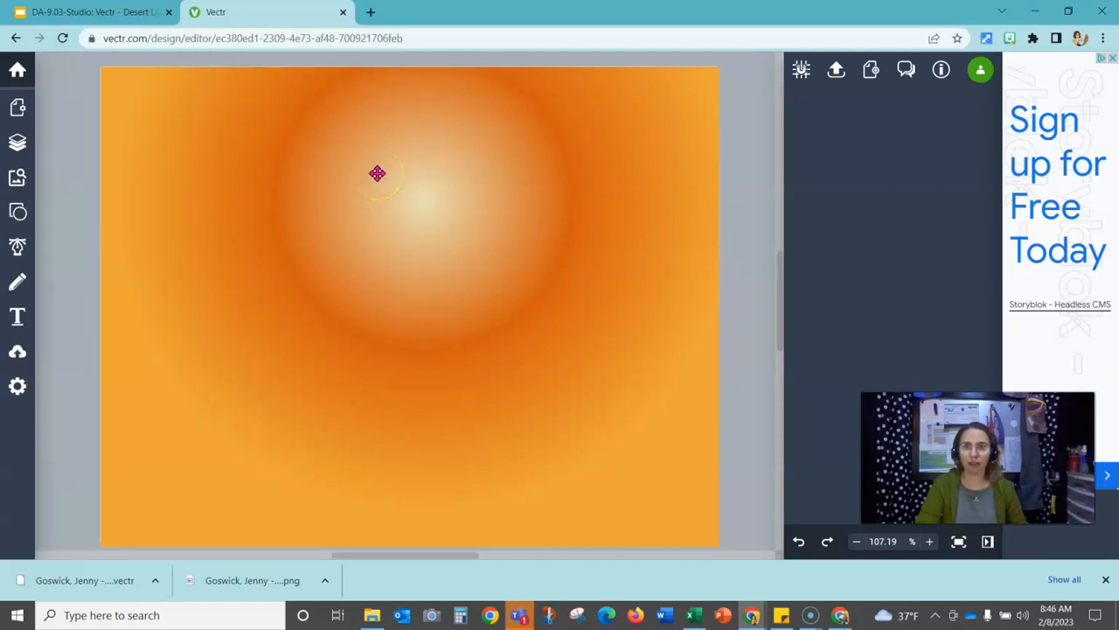
pyautogui.moveTo(403, 202); pyautogui.dragTo(487, 286)
pyautogui.moveTo(449, 245); pyautogui.dragTo(436, 226)
pyautogui.moveTo(472, 265); pyautogui.dragTo(500, 296)
pyautogui.moveTo(445, 237); pyautogui.dragTo(447, 265)
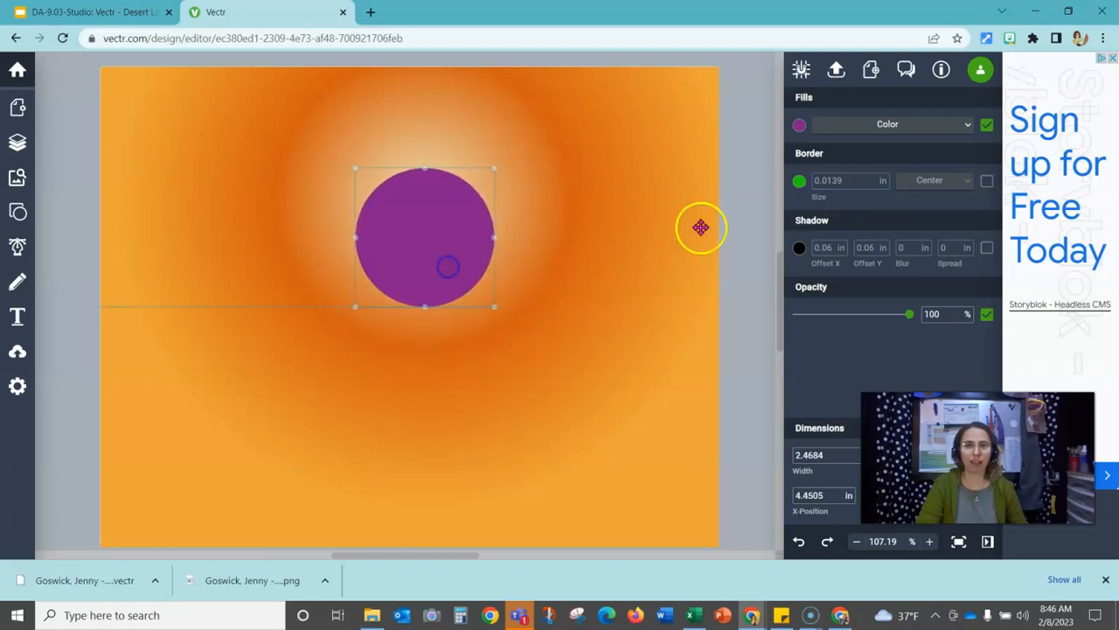
# Fill the sun circle with the pale cream colour #FFEED5
pyautogui.click(801, 128)
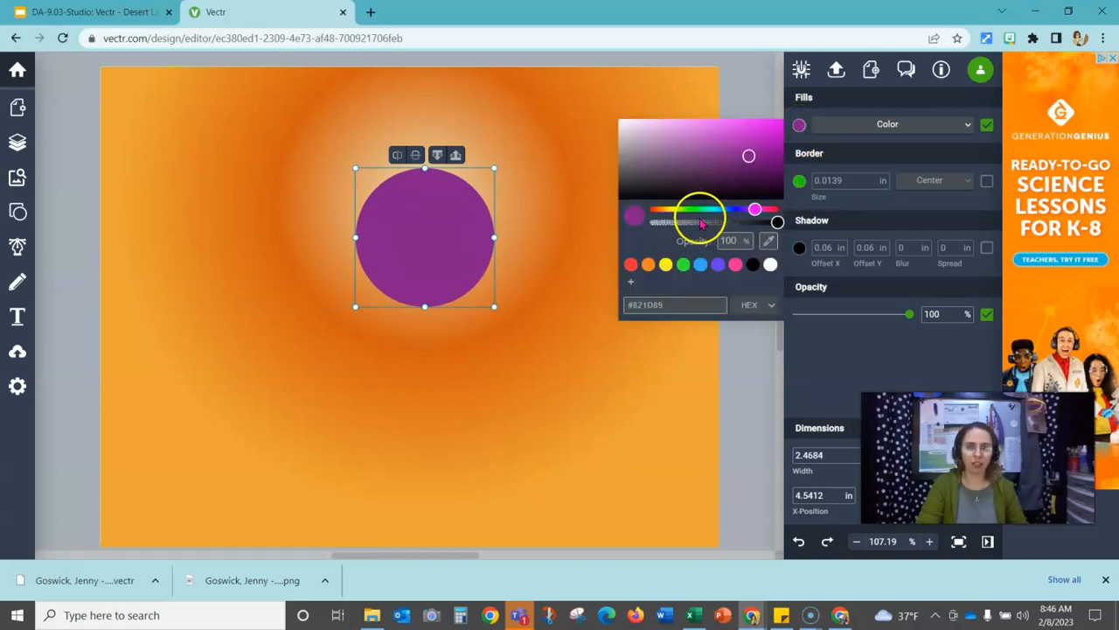
pyautogui.click(664, 210)
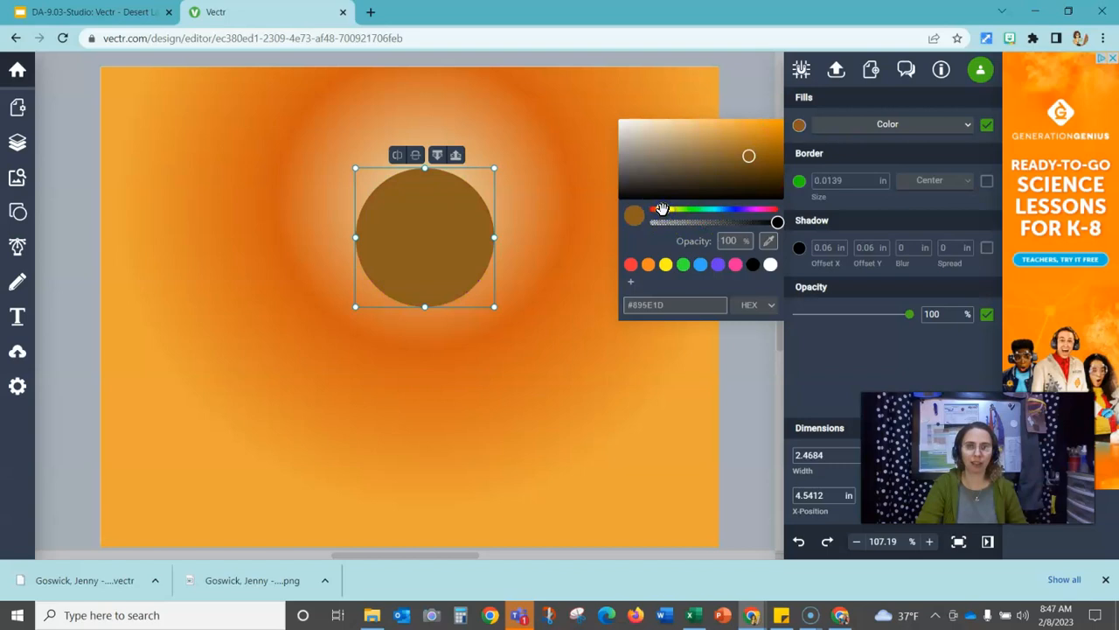
pyautogui.moveTo(690, 146); pyautogui.dragTo(644, 117)
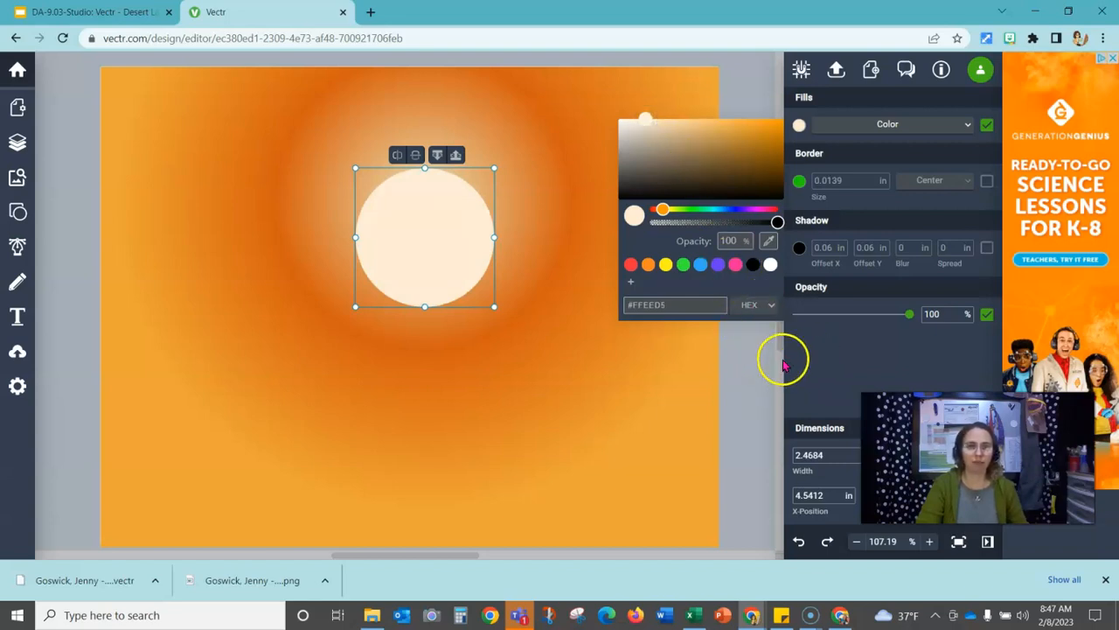
pyautogui.click(742, 391)
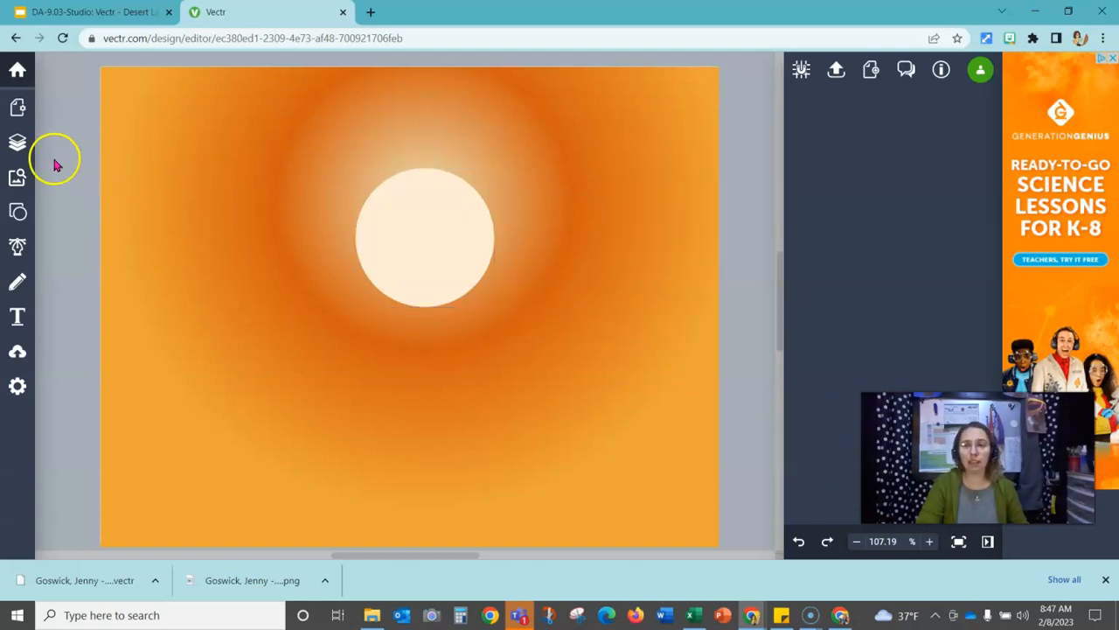
# Draw a flat rounded rectangle about 2.27 in wide in the upper right of the sky as the first cloud piece
pyautogui.click(19, 215)
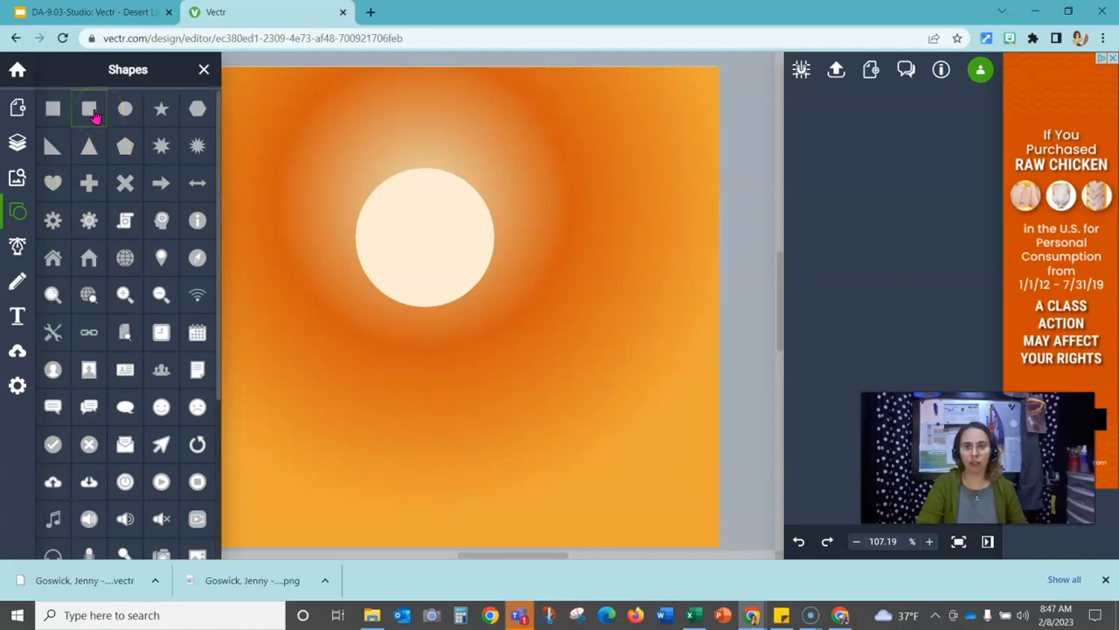
pyautogui.click(126, 119)
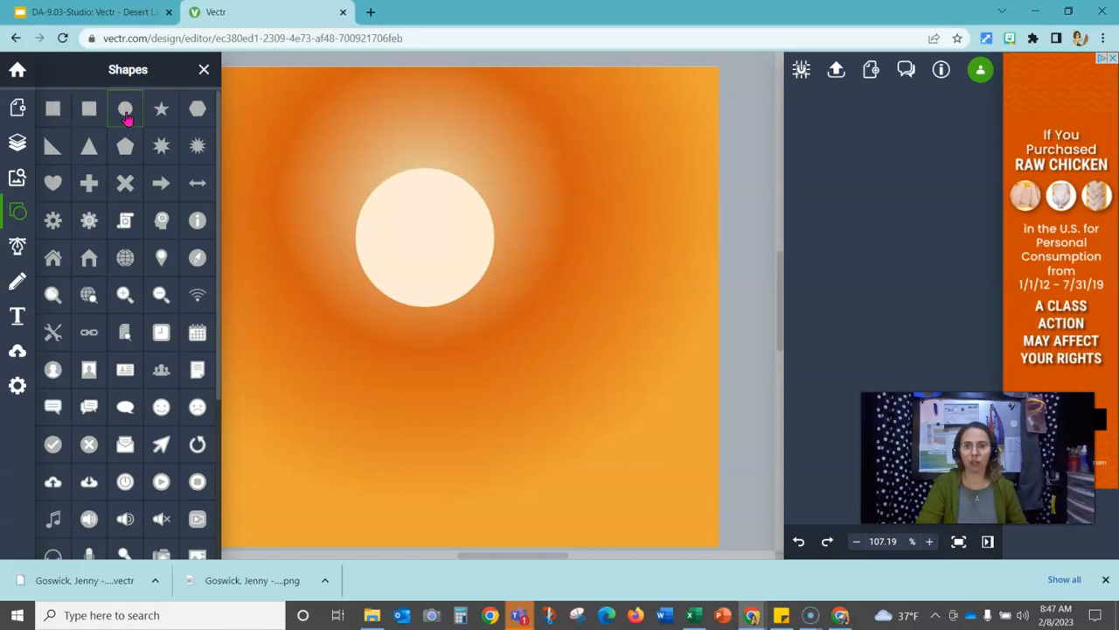
pyautogui.click(91, 110)
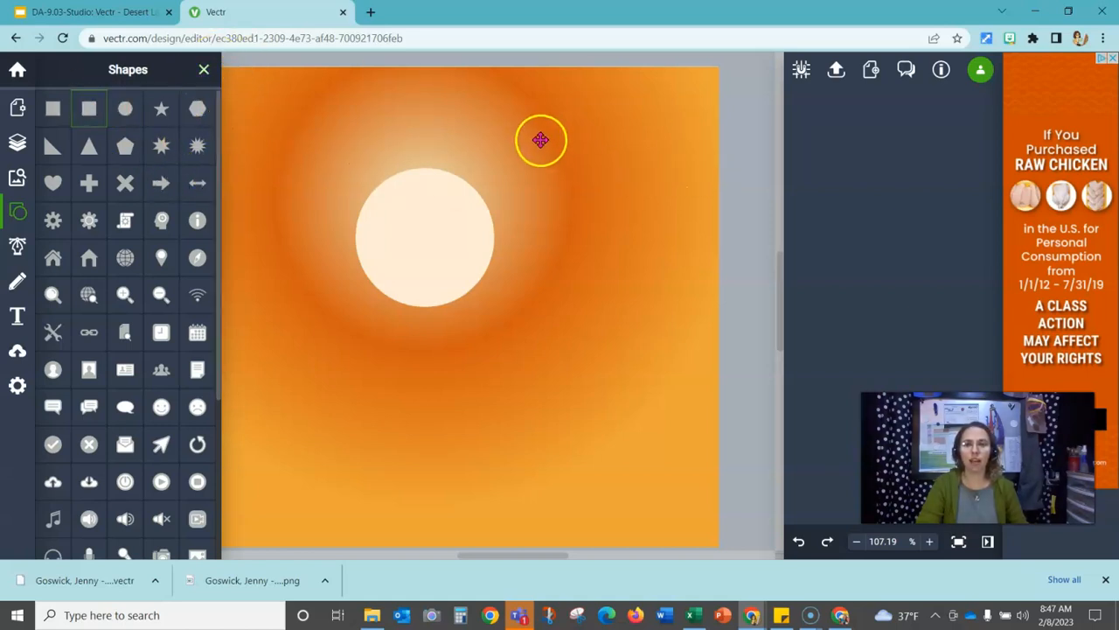
pyautogui.moveTo(547, 132)
pyautogui.mouseDown()
pyautogui.moveTo(602, 167)
pyautogui.moveTo(660, 168)
pyautogui.moveTo(657, 155)
pyautogui.moveTo(657, 175)
pyautogui.moveTo(710, 242)
pyautogui.moveTo(624, 161)
pyautogui.moveTo(660, 157)
pyautogui.moveTo(676, 176)
pyautogui.moveTo(675, 165)
pyautogui.mouseUp()
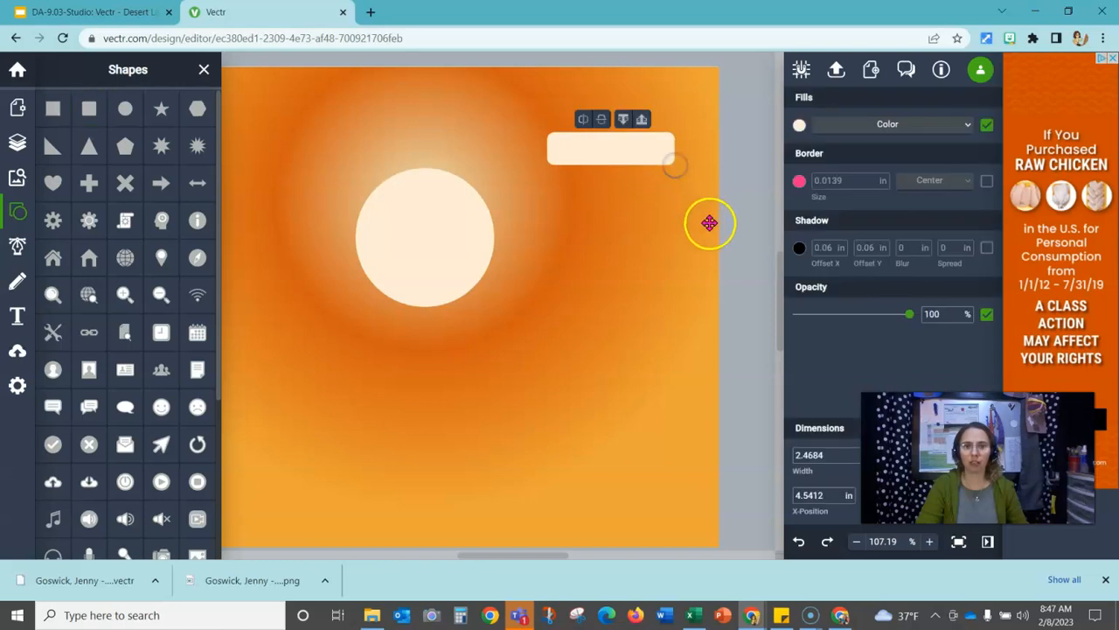
pyautogui.click(757, 178)
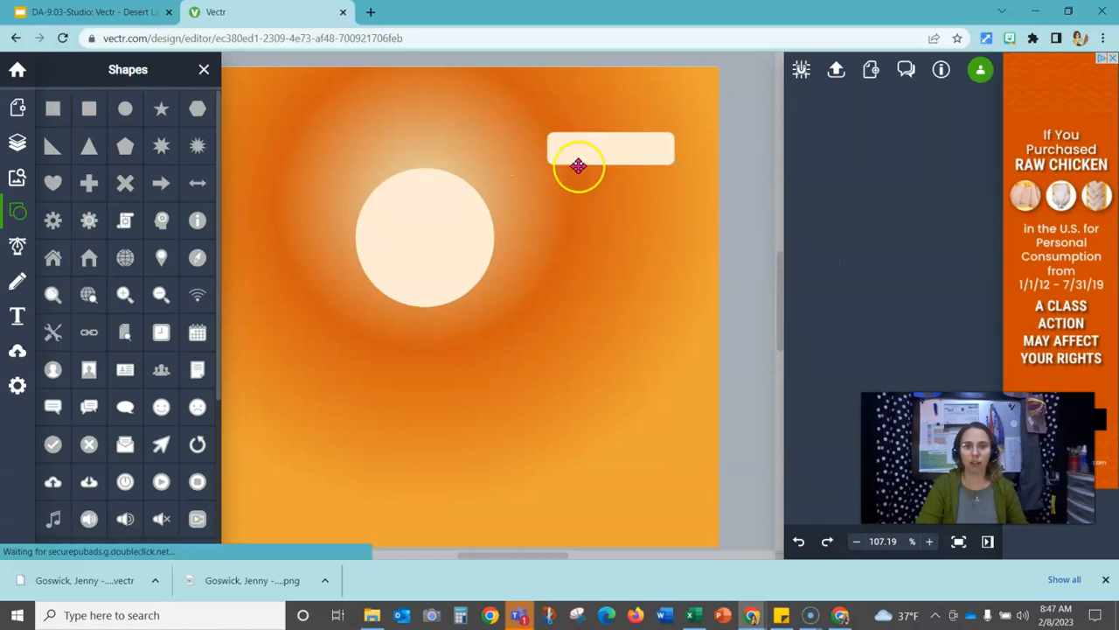
pyautogui.moveTo(570, 170)
pyautogui.mouseDown()
pyautogui.moveTo(583, 202)
pyautogui.moveTo(570, 174)
pyautogui.mouseUp()
pyautogui.click(740, 162)
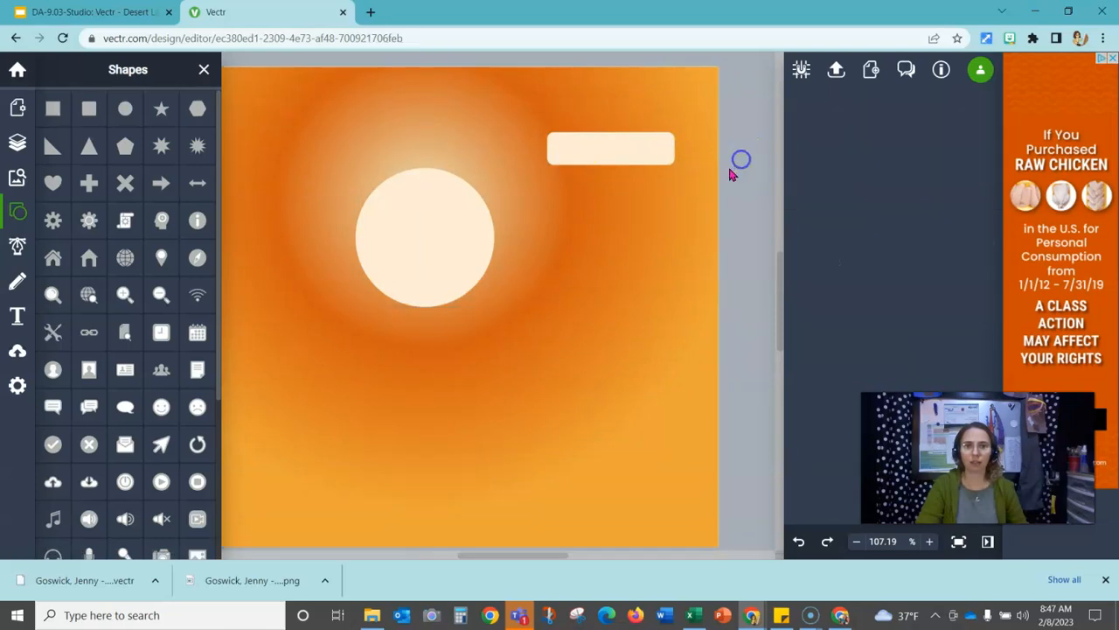
# Add a second rounded rectangle about 2.4 in wide, overlapping the first one slightly lower and to the right
pyautogui.click(89, 111)
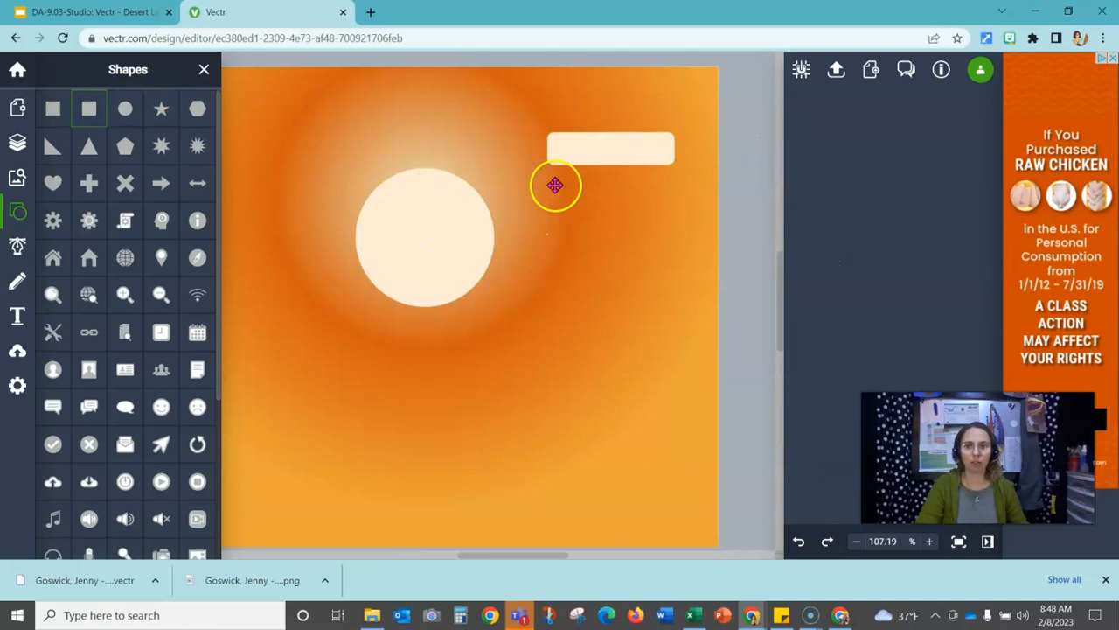
pyautogui.moveTo(560, 176)
pyautogui.mouseDown()
pyautogui.moveTo(627, 217)
pyautogui.moveTo(697, 222)
pyautogui.mouseUp()
pyautogui.moveTo(639, 194); pyautogui.dragTo(650, 171)
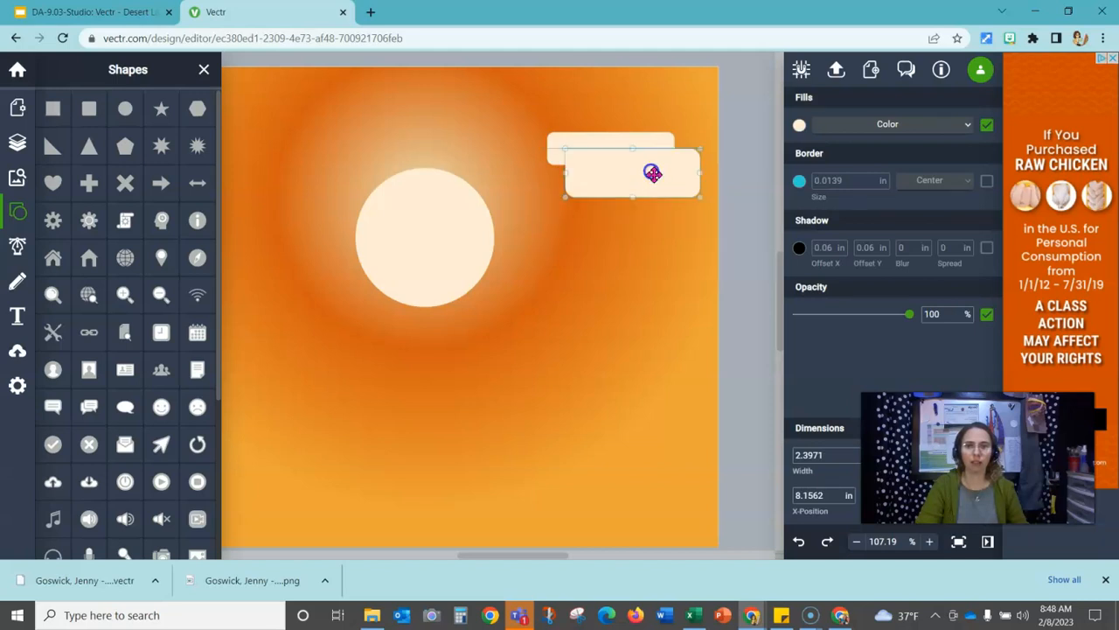
pyautogui.click(697, 213)
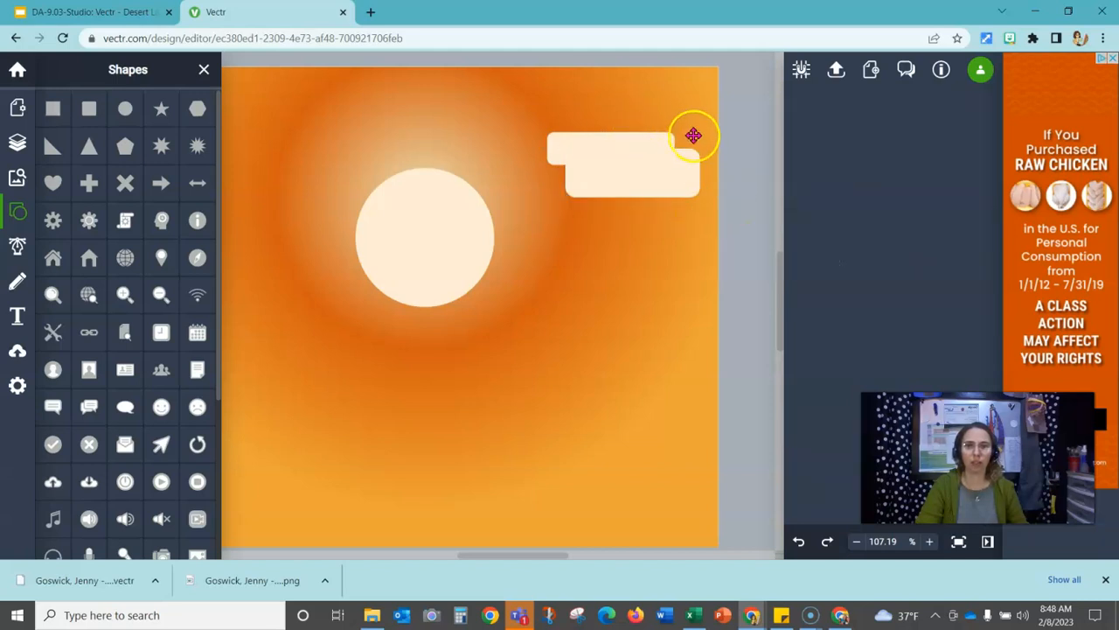
# Add a third rounded rectangle about 2.32 in wide, overlapping the cloud's lower left part
pyautogui.click(90, 109)
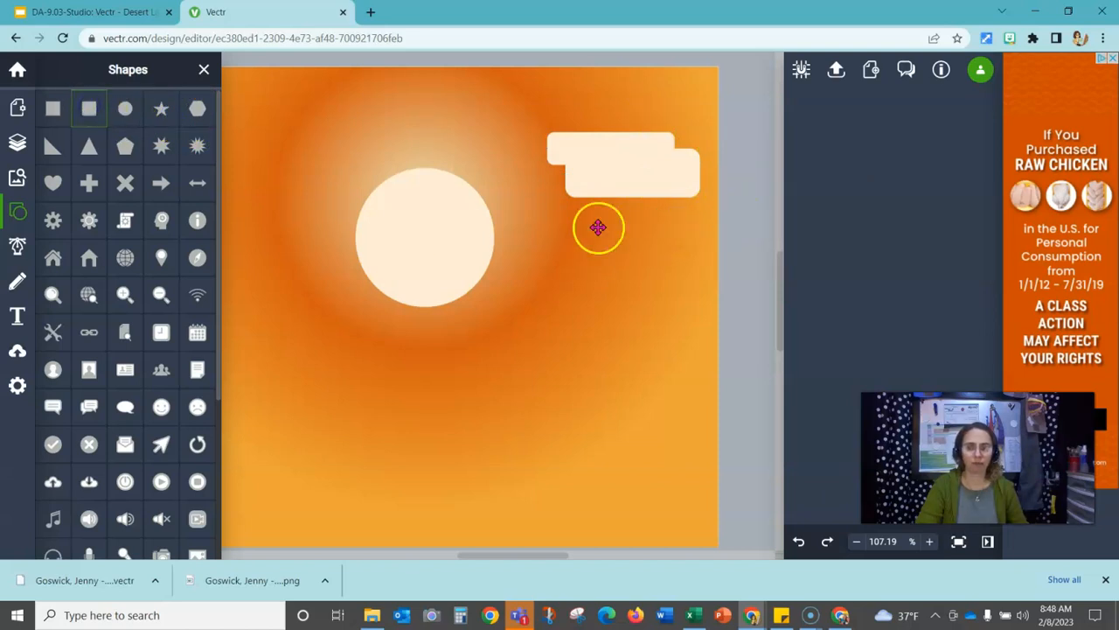
pyautogui.moveTo(572, 230); pyautogui.dragTo(592, 200)
pyautogui.click(742, 242)
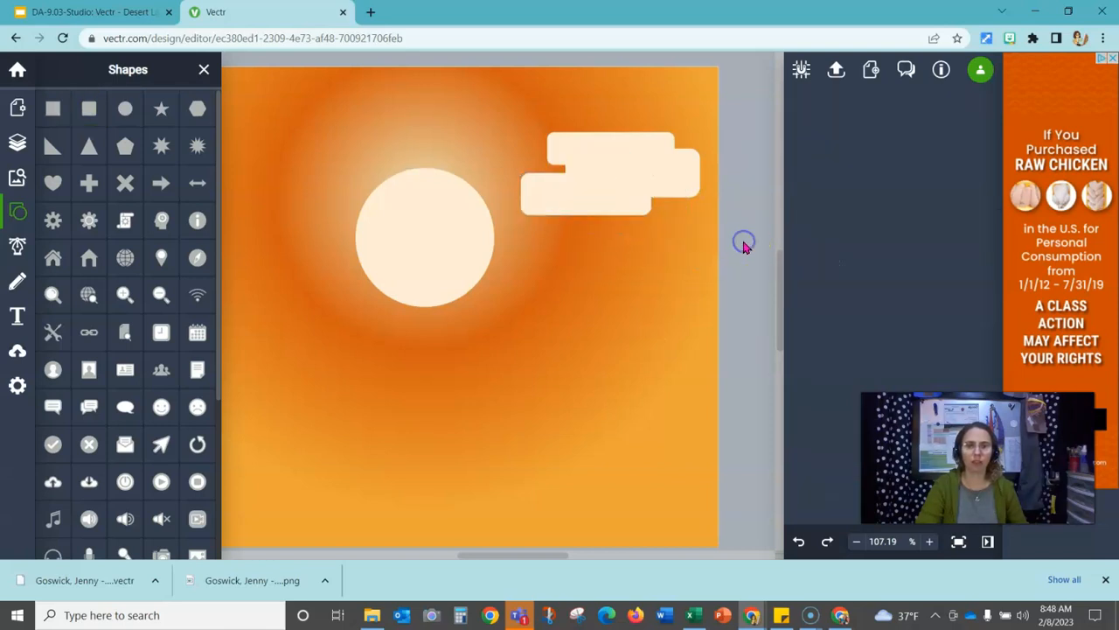
# Group the cloud's three rounded rectangles and move the group slightly up and left
pyautogui.click(595, 200)
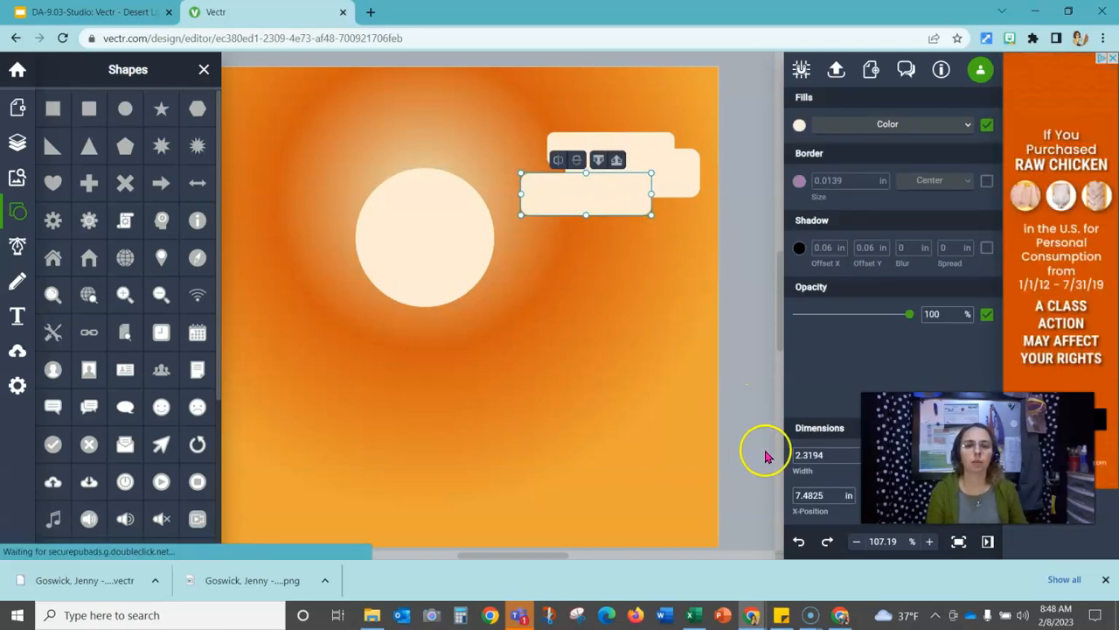
pyautogui.click(929, 542)
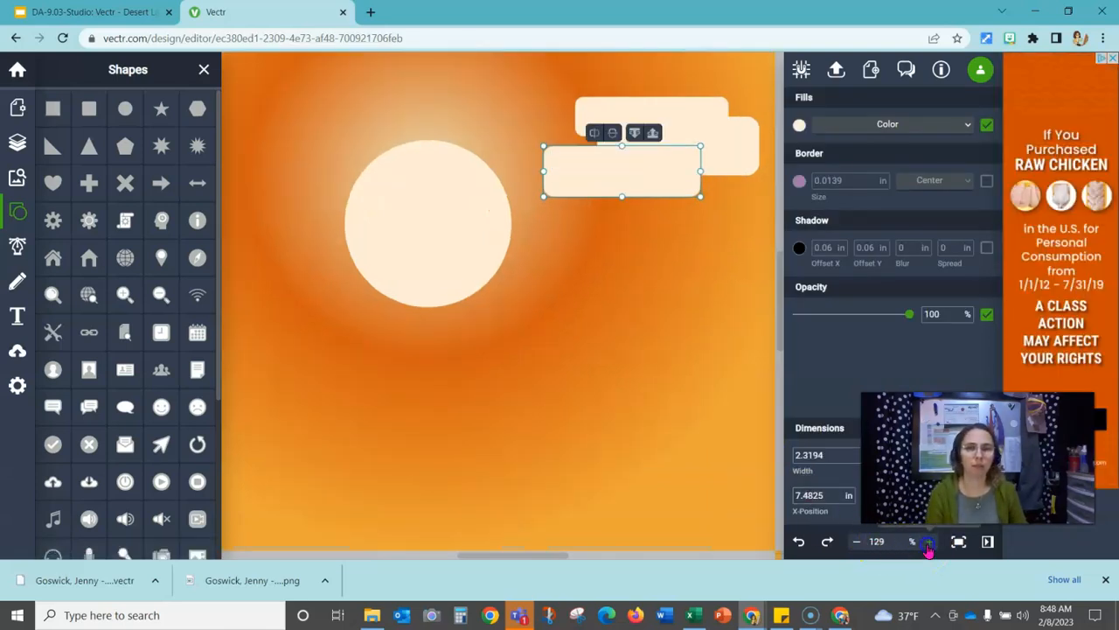
pyautogui.click(929, 542)
pyautogui.moveTo(730, 332); pyautogui.dragTo(564, 463)
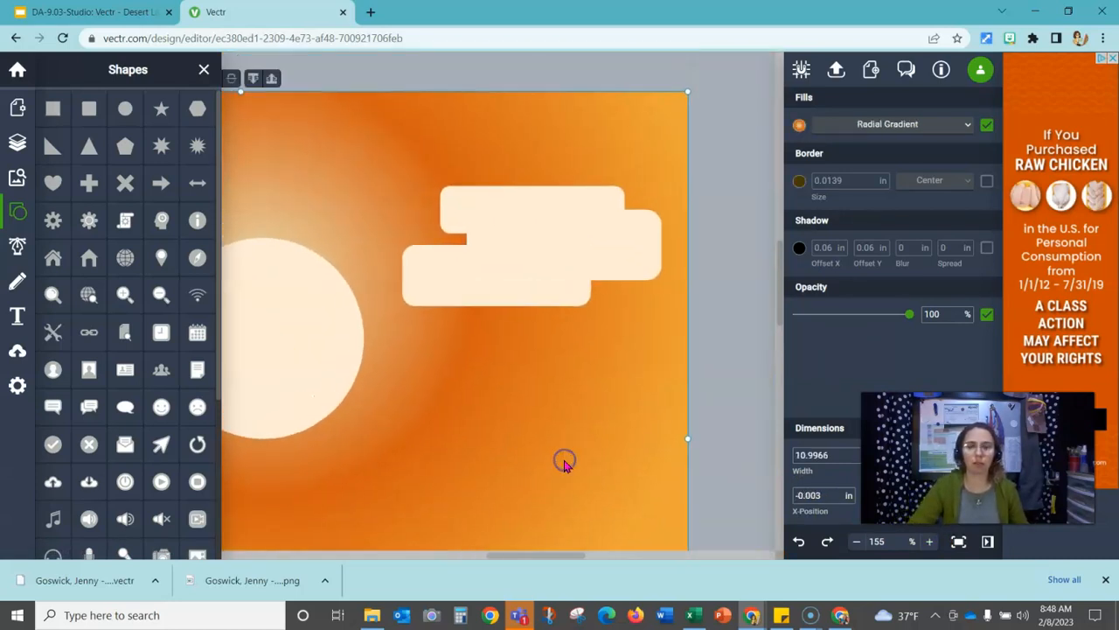
pyautogui.click(520, 294)
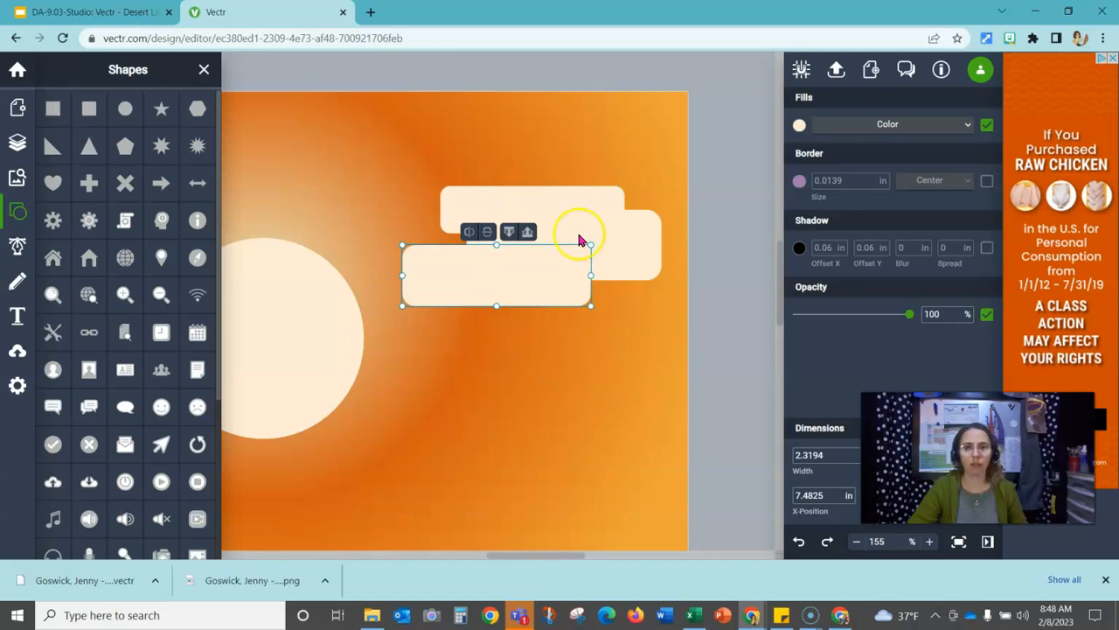
pyautogui.click(725, 302)
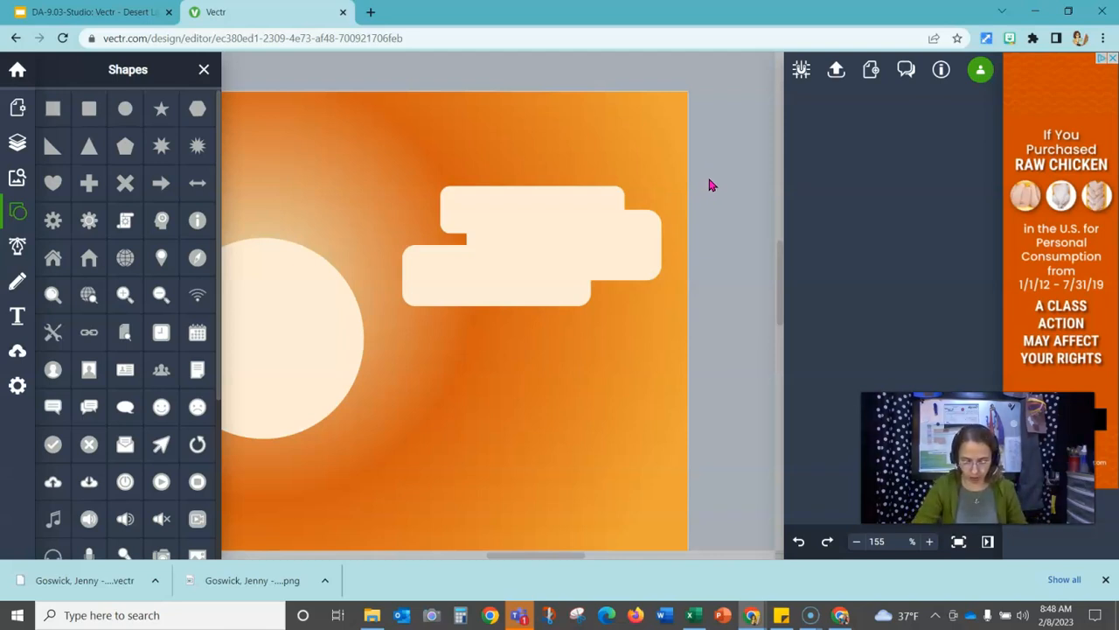
pyautogui.click(584, 206)
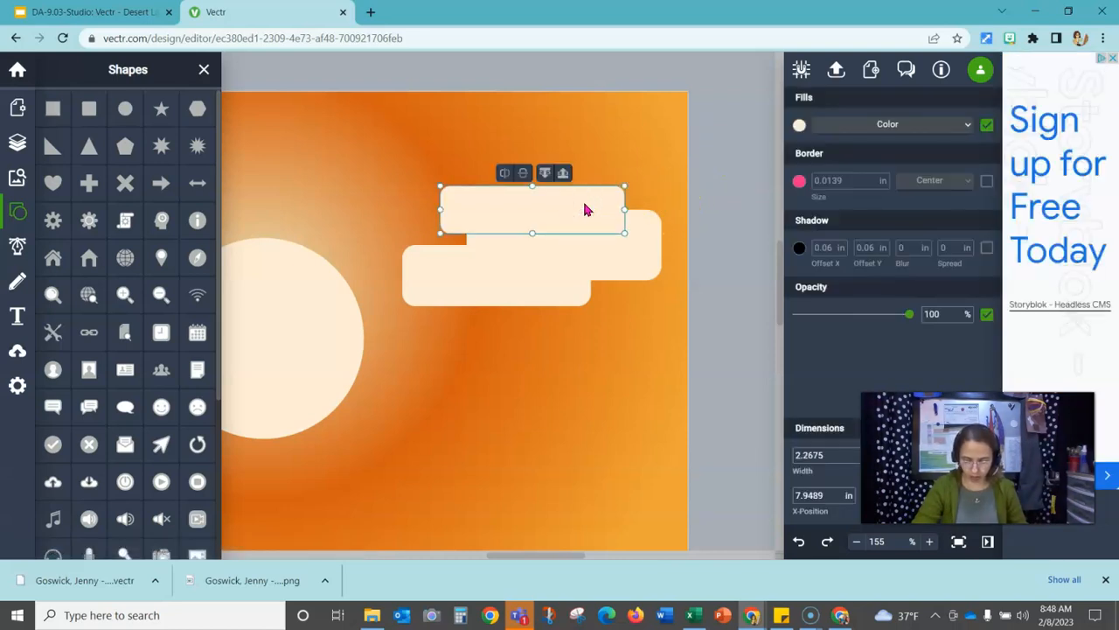
pyautogui.keyDown('shift'); pyautogui.click(638, 259); pyautogui.keyUp('shift')
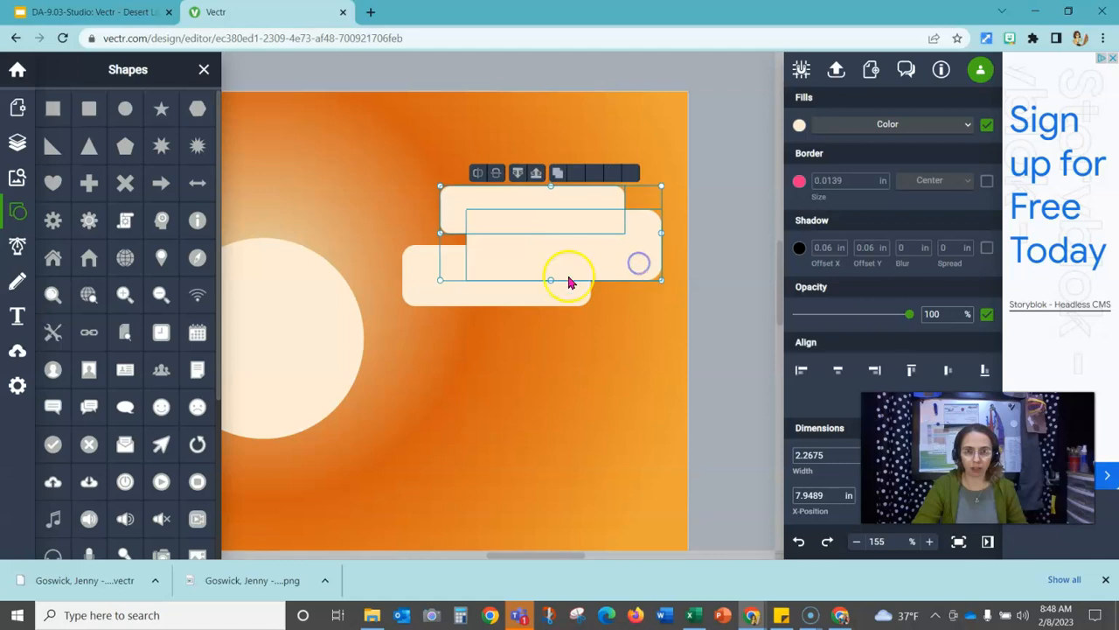
pyautogui.keyDown('shift'); pyautogui.click(547, 295); pyautogui.keyUp('shift')
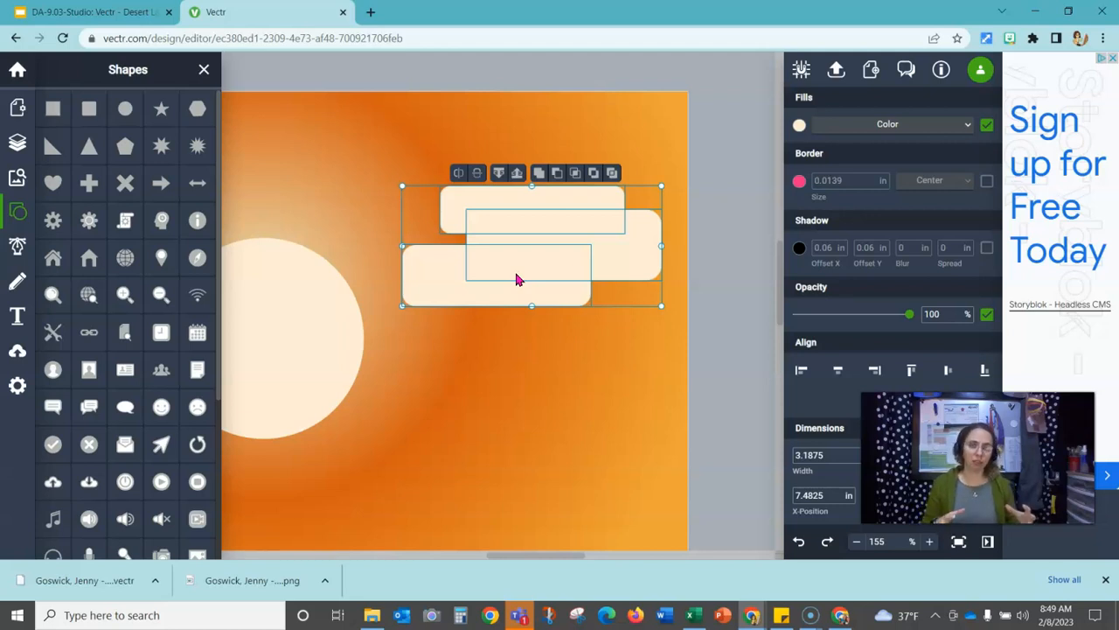
pyautogui.rightClick(516, 274)
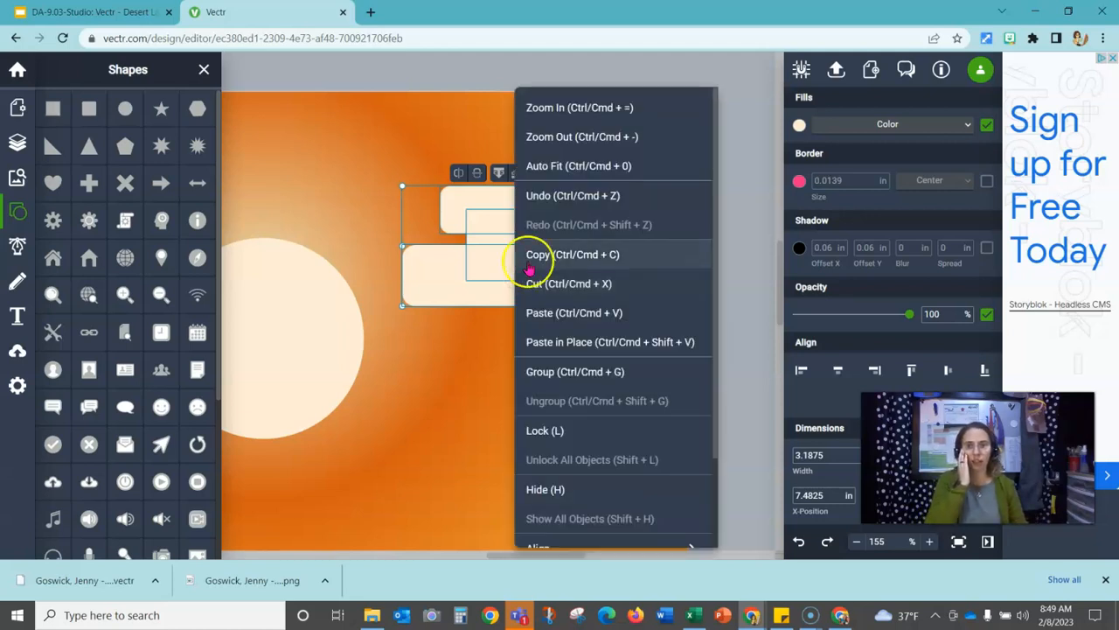
pyautogui.click(593, 374)
pyautogui.moveTo(584, 238)
pyautogui.mouseDown()
pyautogui.moveTo(595, 271)
pyautogui.moveTo(579, 232)
pyautogui.mouseUp()
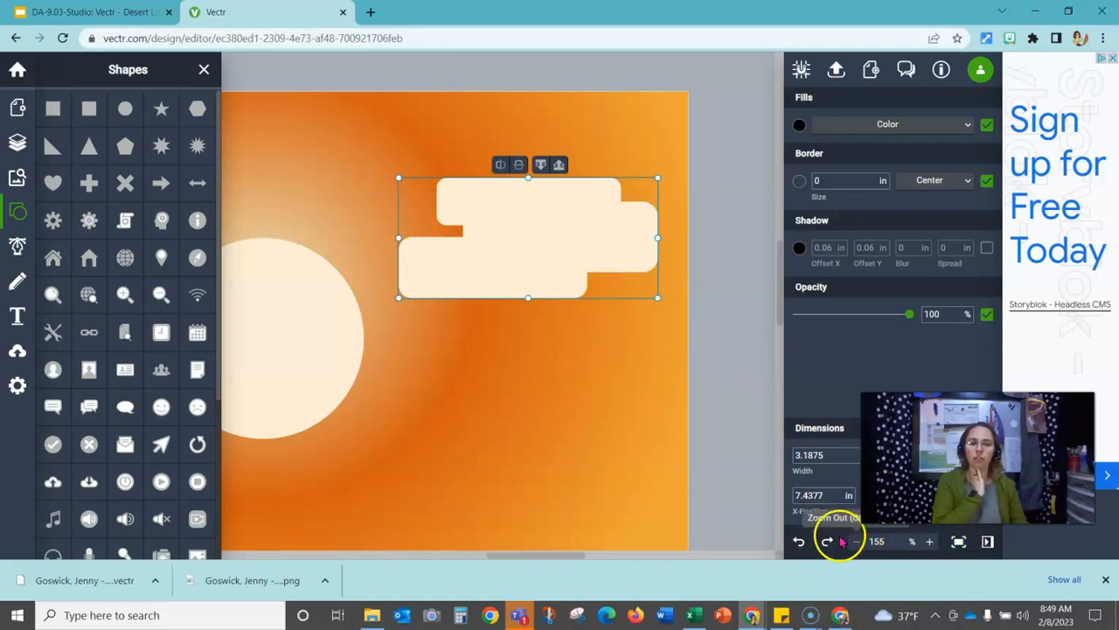
# Undo the cloud's move and the grouping of its rectangles
pyautogui.click(795, 544)
pyautogui.click(796, 544)
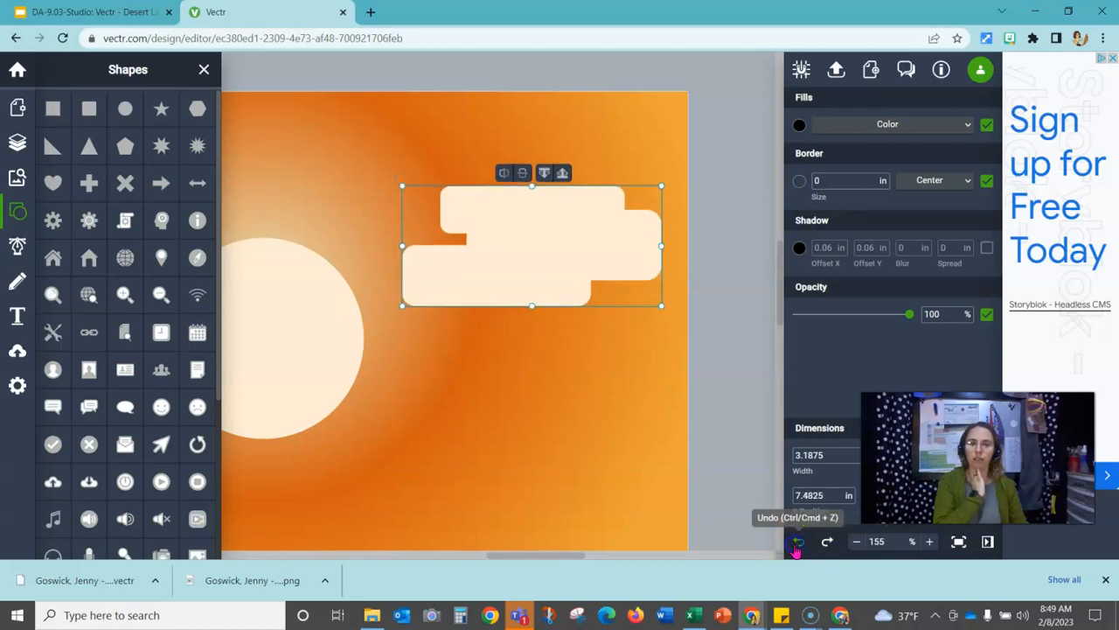
pyautogui.click(796, 544)
# Unite the three overlapping rounded rectangles into a single cloud shape
pyautogui.click(709, 267)
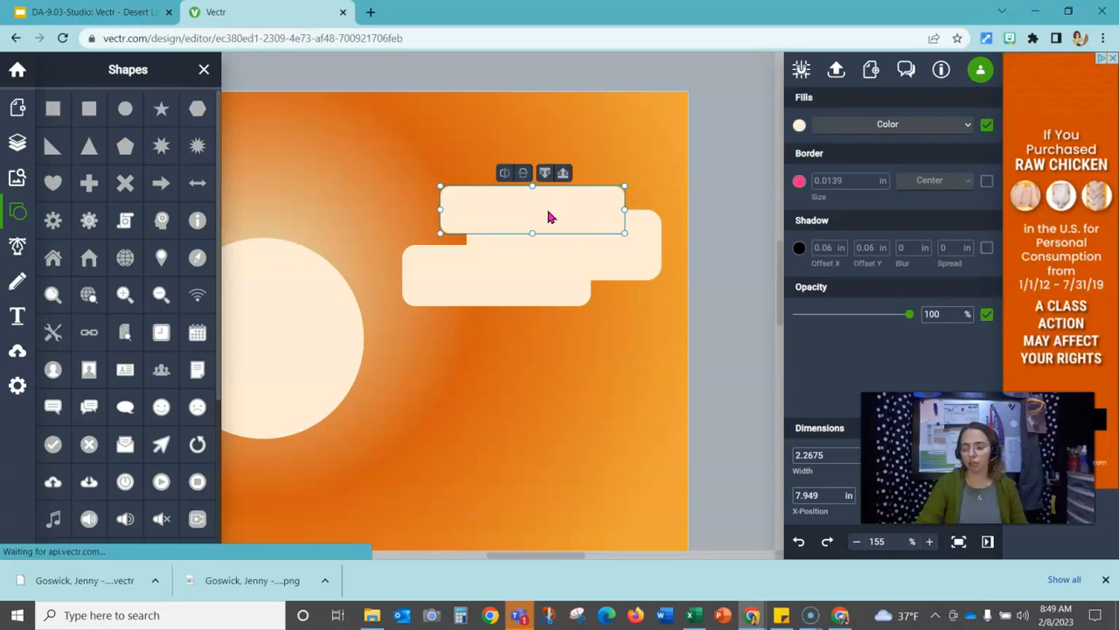
pyautogui.keyDown('shift'); pyautogui.click(592, 257); pyautogui.keyUp('shift')
pyautogui.keyDown('shift'); pyautogui.click(529, 298); pyautogui.keyUp('shift')
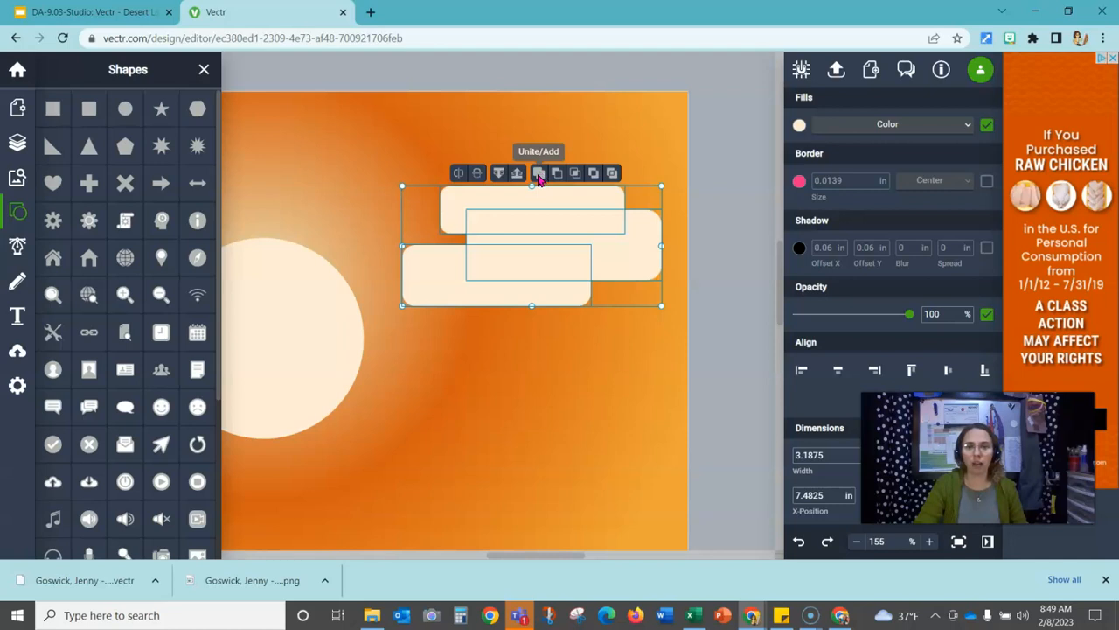
pyautogui.click(558, 180)
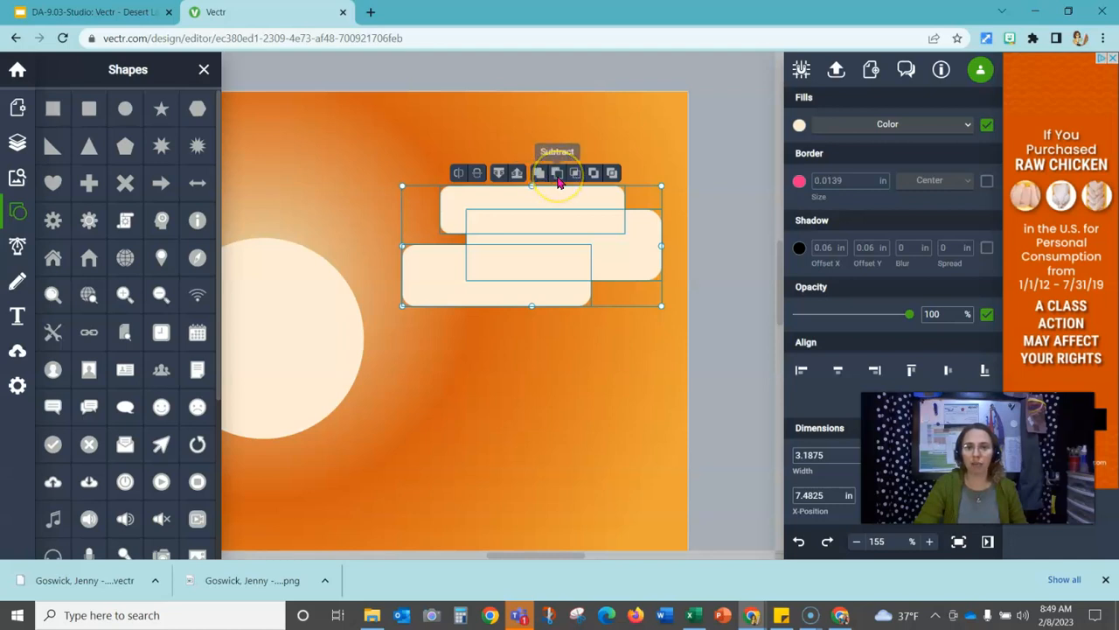
pyautogui.click(575, 179)
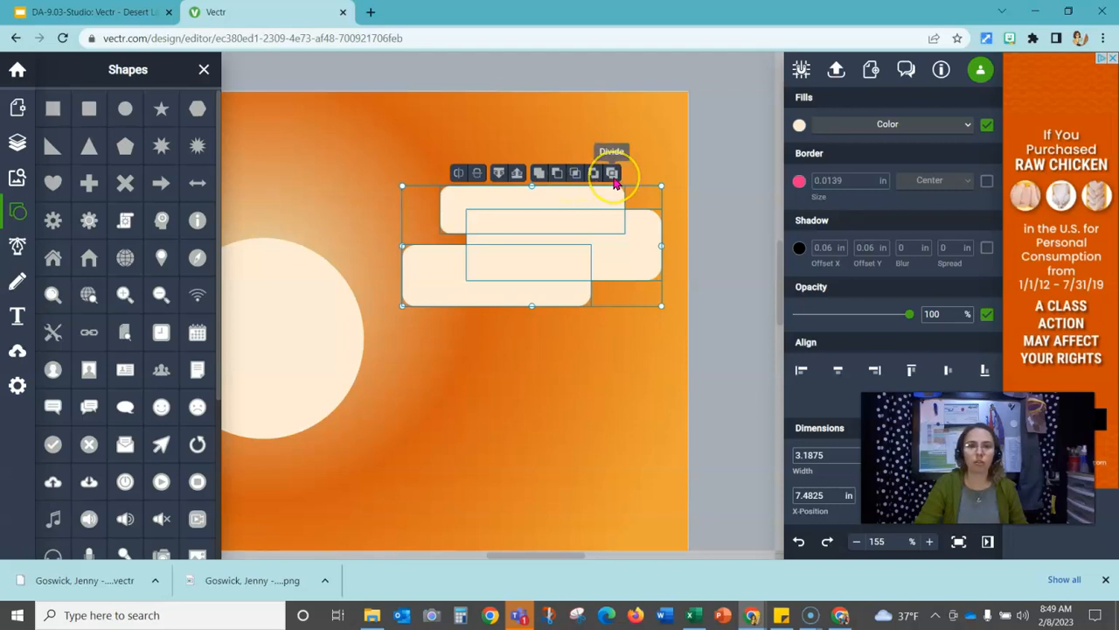
pyautogui.click(539, 173)
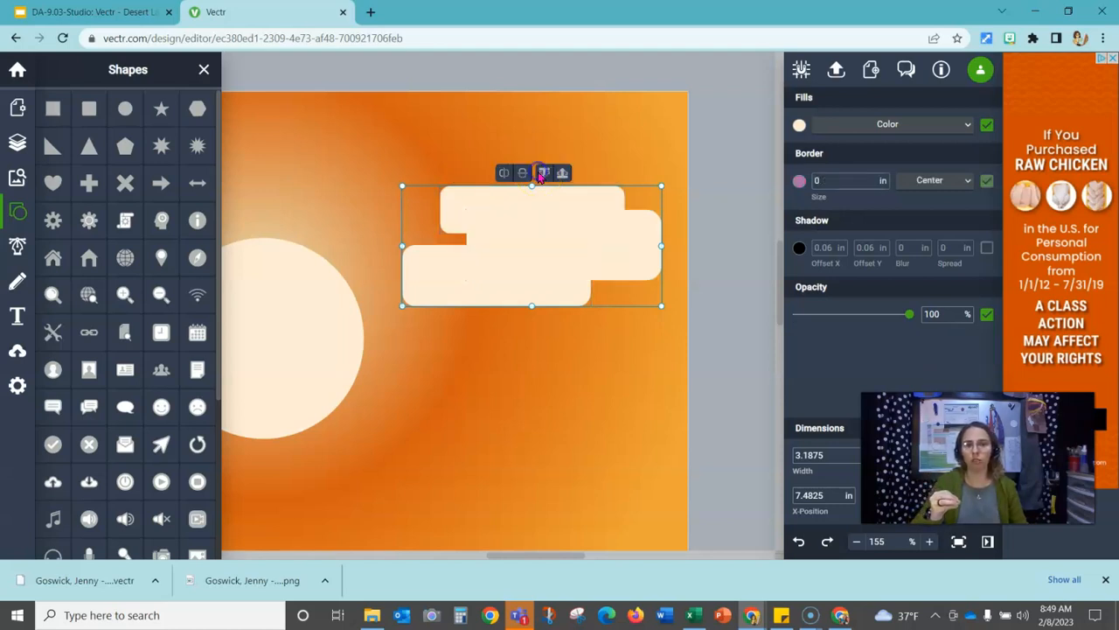
# Move the united rounded-rectangle cloud to the upper part of the sky, just above the sun
pyautogui.click(715, 171)
pyautogui.moveTo(605, 242); pyautogui.dragTo(590, 221)
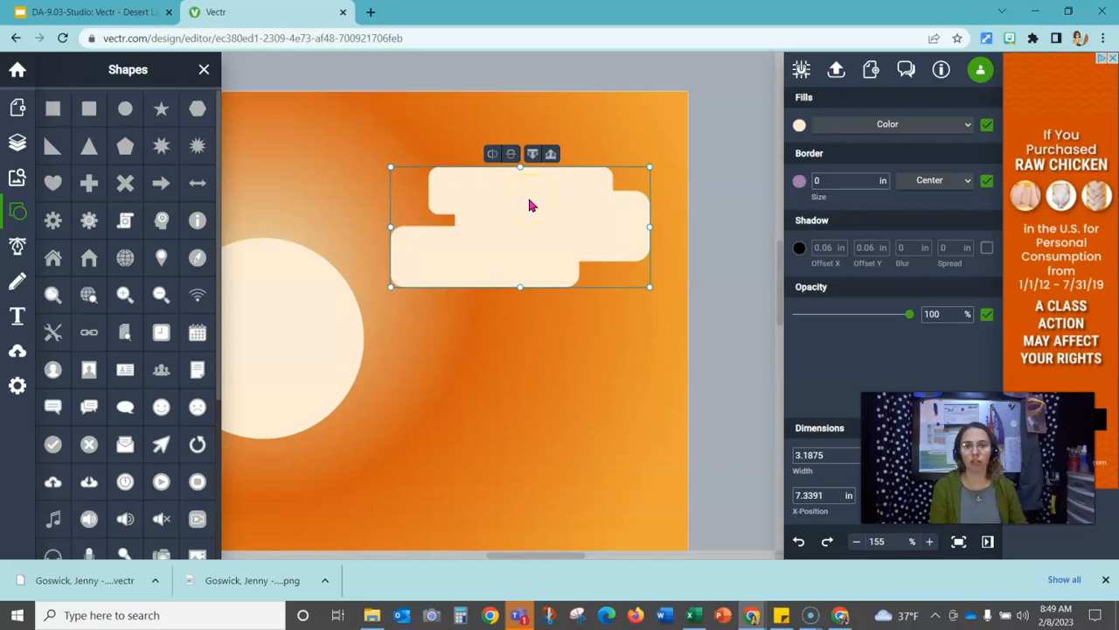
pyautogui.moveTo(515, 226); pyautogui.dragTo(327, 157)
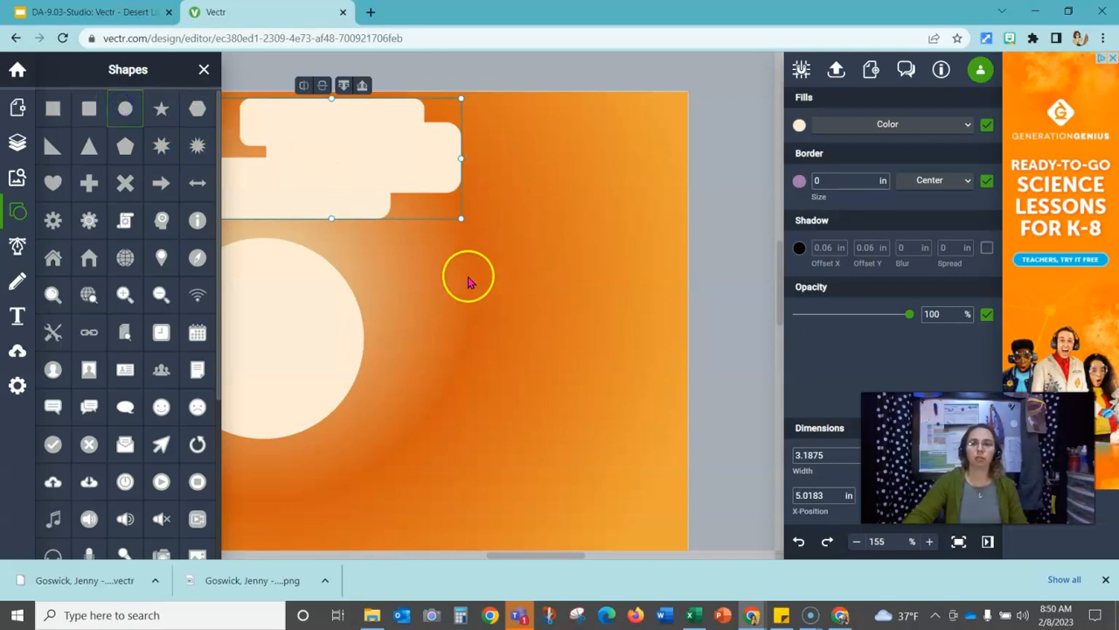
# Draw two overlapping cream ellipses, about 1.69 in and 1.95 in wide, in the upper right of the sky
pyautogui.moveTo(531, 187)
pyautogui.mouseDown()
pyautogui.moveTo(596, 254)
pyautogui.moveTo(642, 260)
pyautogui.moveTo(662, 235)
pyautogui.moveTo(671, 249)
pyautogui.mouseUp()
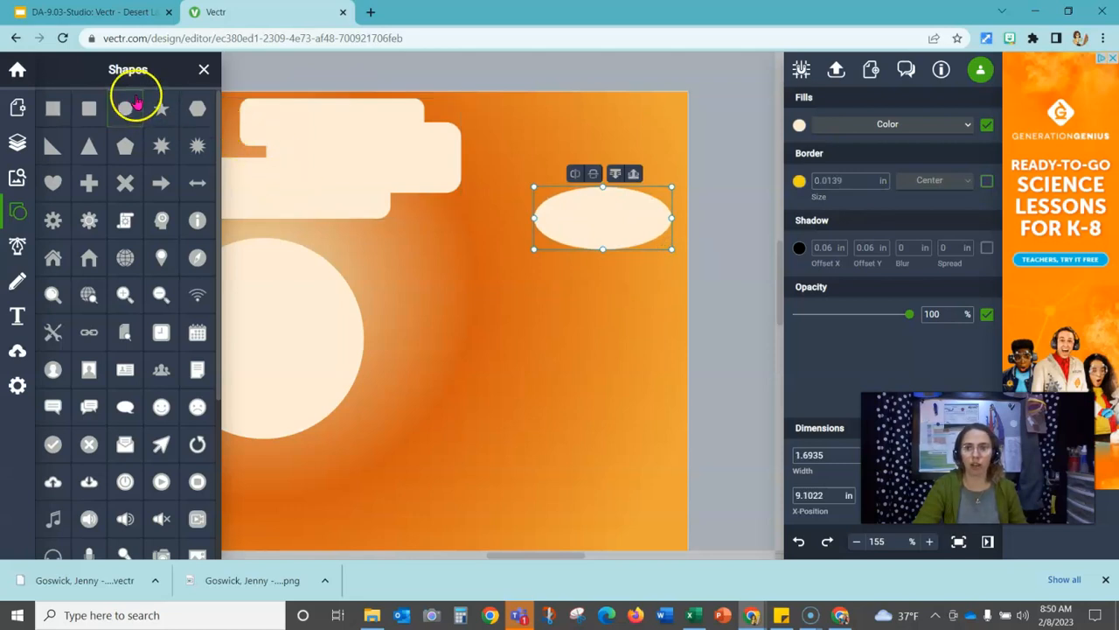
pyautogui.moveTo(461, 237)
pyautogui.mouseDown()
pyautogui.moveTo(539, 279)
pyautogui.moveTo(602, 259)
pyautogui.moveTo(620, 298)
pyautogui.moveTo(576, 255)
pyautogui.mouseUp()
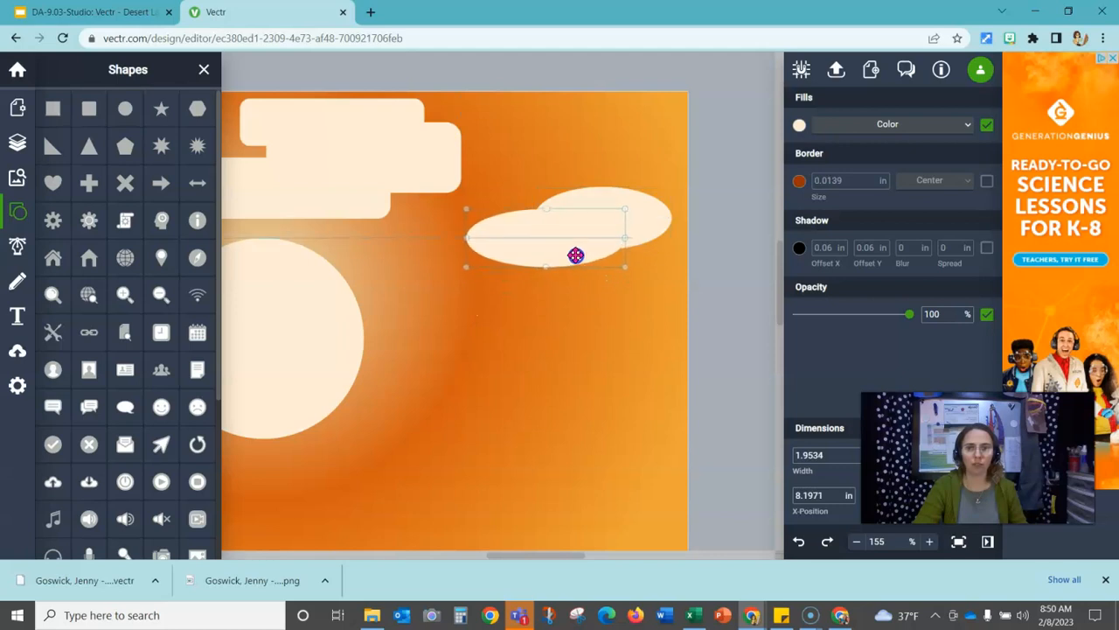
pyautogui.click(633, 251)
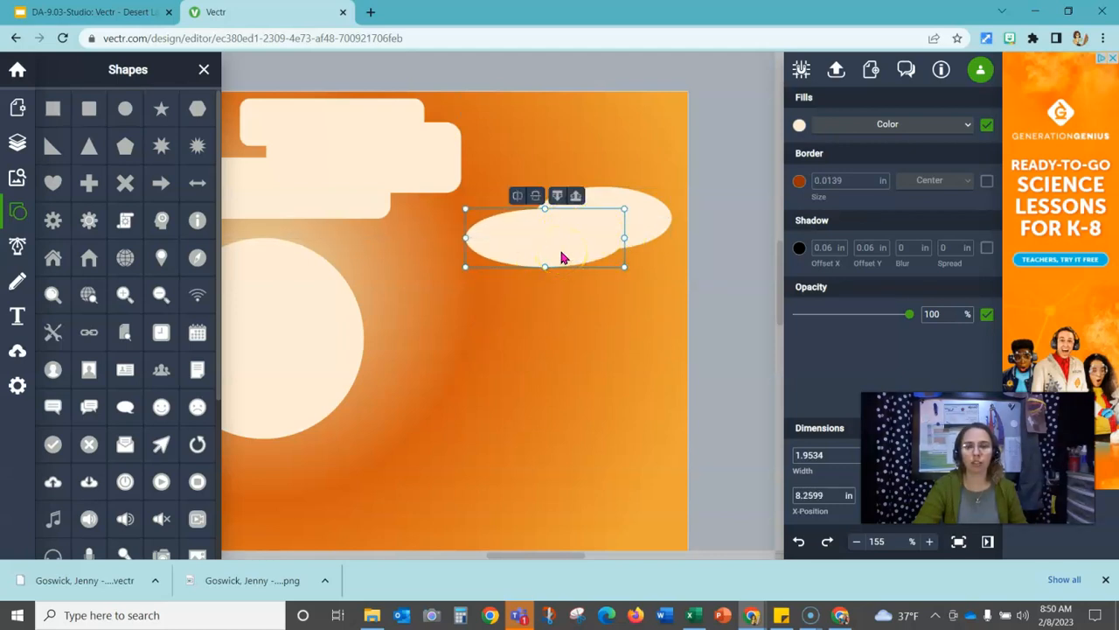
# Duplicate the wider ellipse twice, overlapping one copy at the cloud's lower right and the other at its lower left
pyautogui.hotkey('ctrl', 'c')
pyautogui.hotkey('ctrl', 'v')
pyautogui.moveTo(564, 253); pyautogui.dragTo(608, 254)
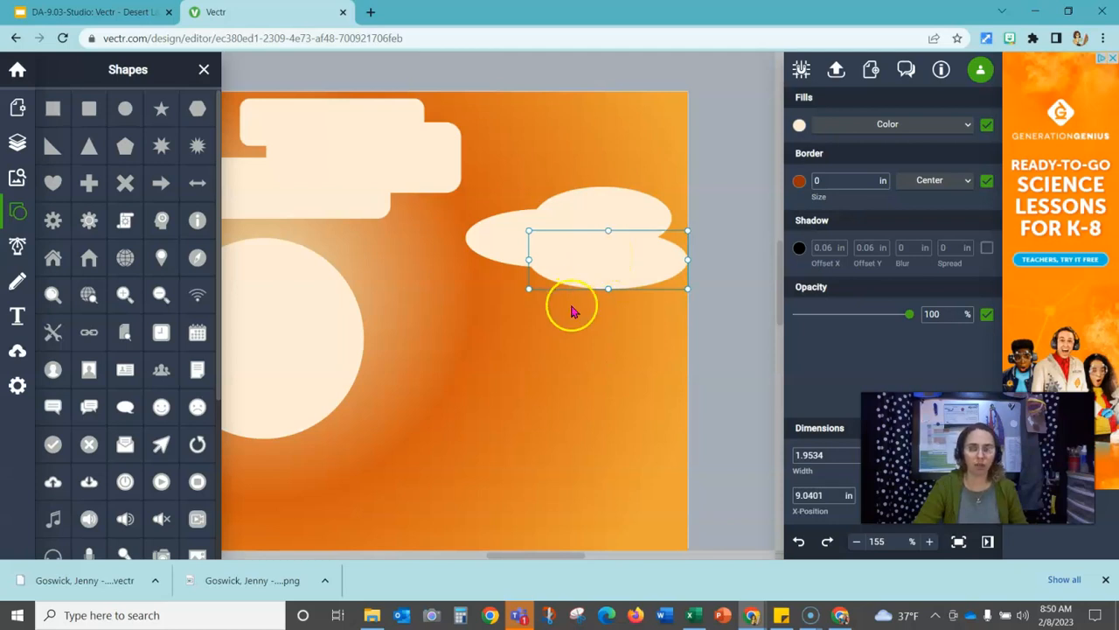
pyautogui.hotkey('ctrl', 'f')
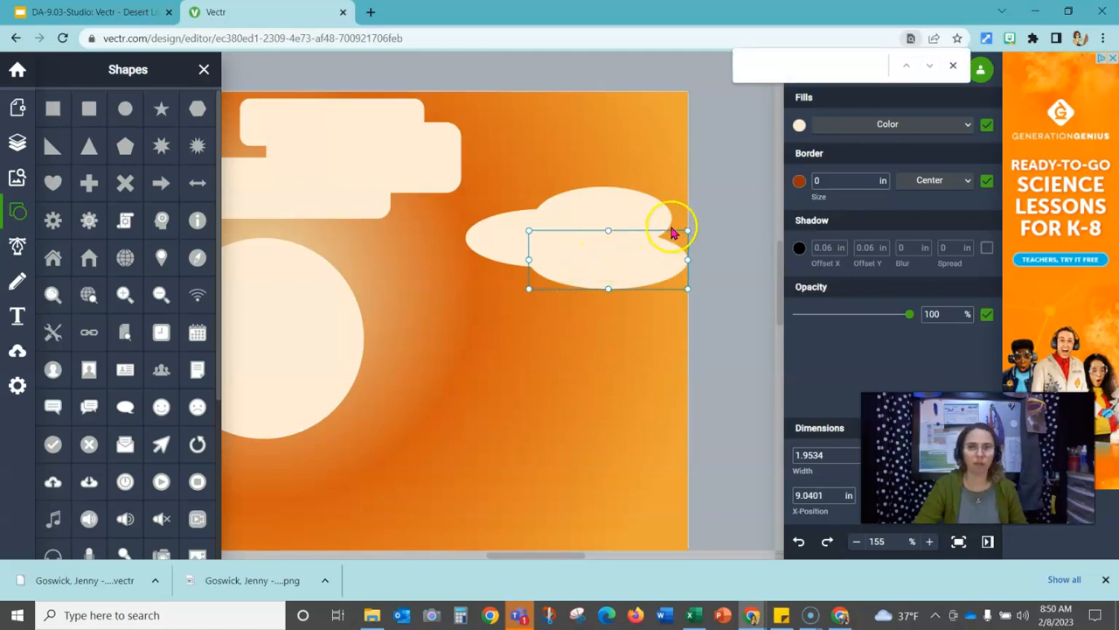
pyautogui.click(953, 65)
pyautogui.hotkey('ctrl', 'f')
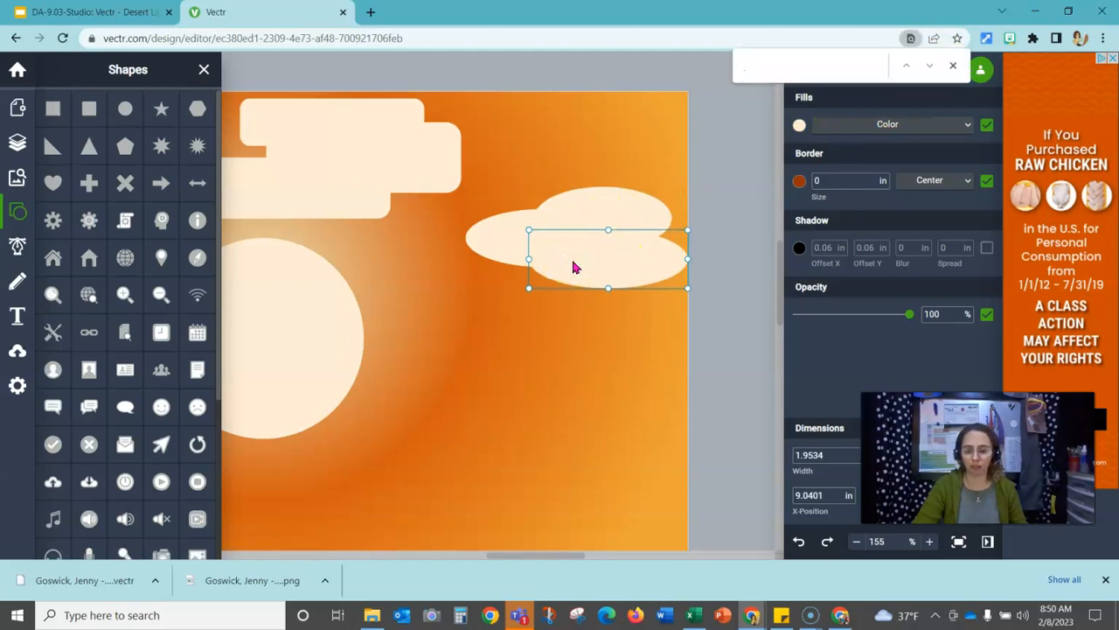
pyautogui.click(953, 66)
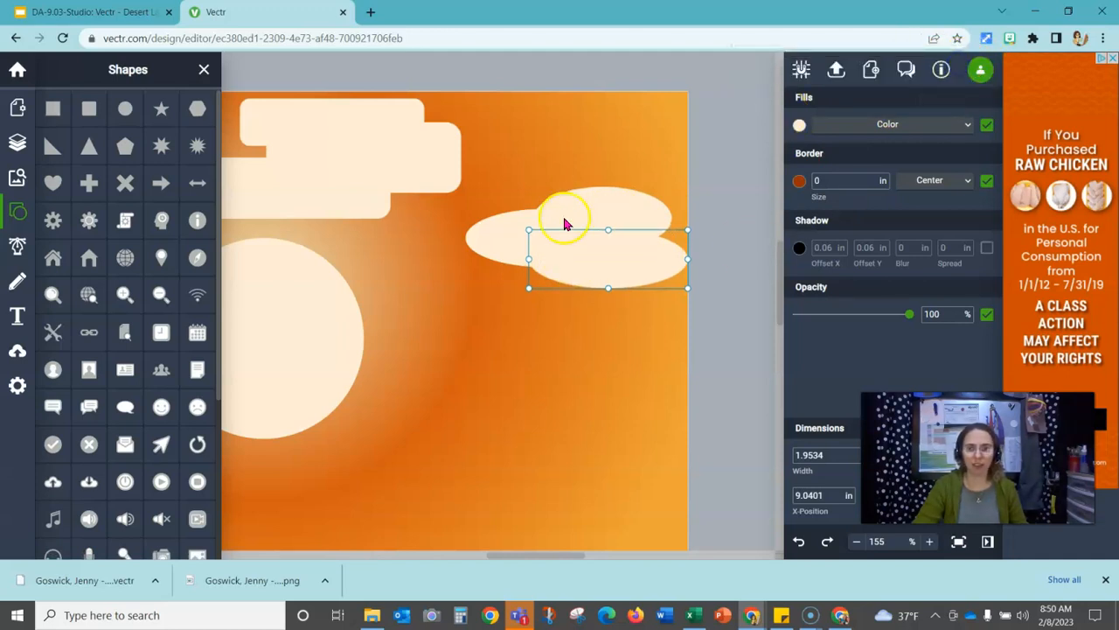
pyautogui.hotkey('ctrl', 'v')
pyautogui.moveTo(610, 284); pyautogui.dragTo(504, 281)
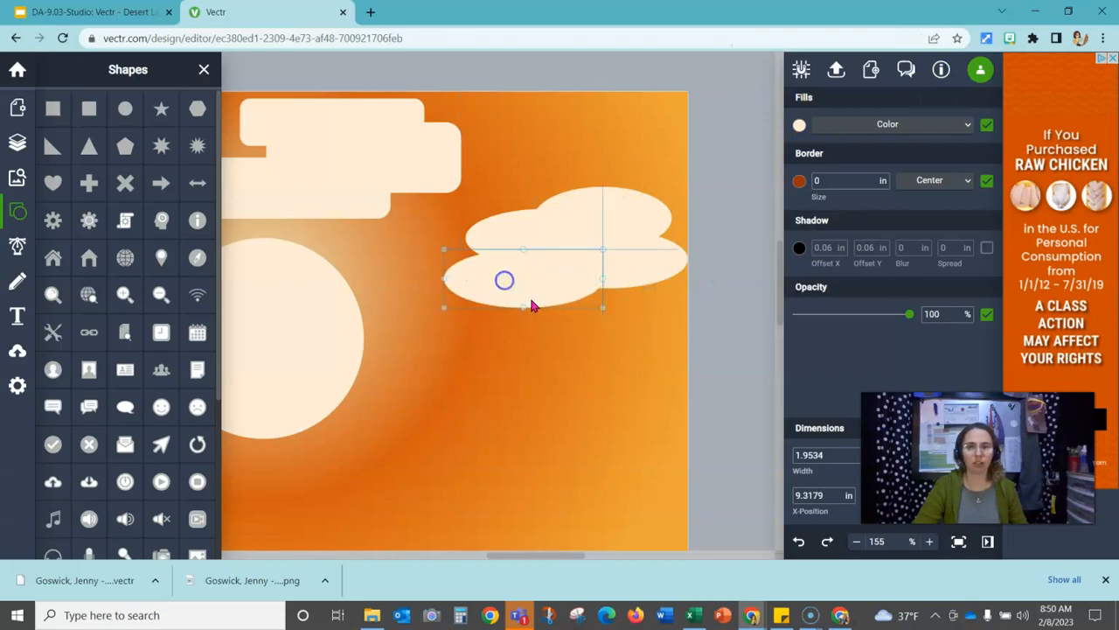
# Unite the four overlapping ellipses into one cloud and move it slightly up and left
pyautogui.click(709, 275)
pyautogui.click(611, 221)
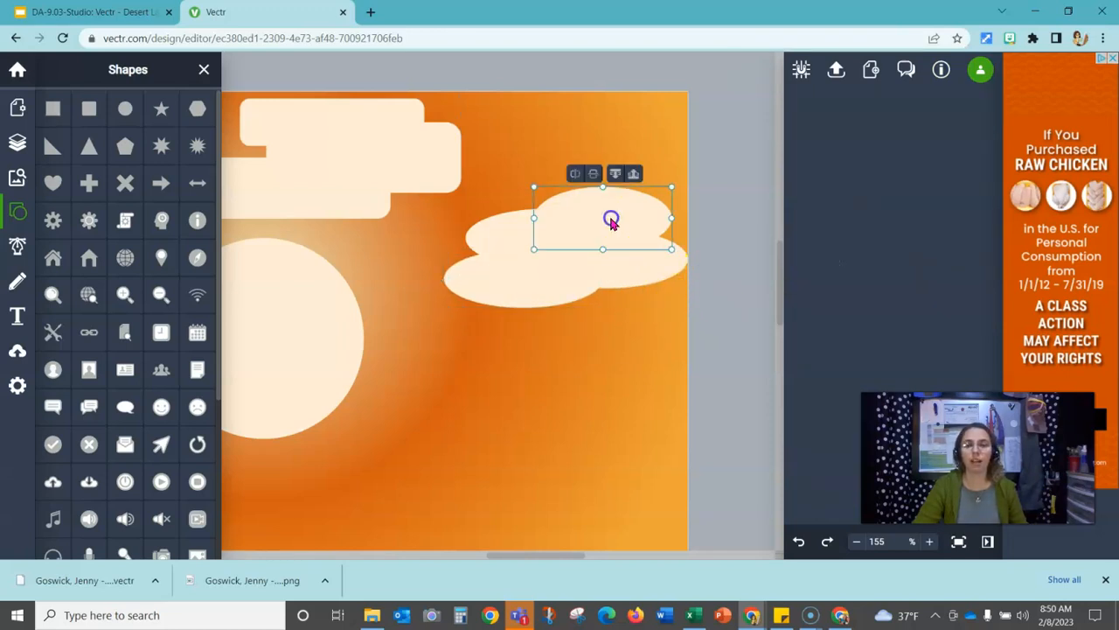
pyautogui.keyDown('shift'); pyautogui.click(518, 234); pyautogui.keyUp('shift')
pyautogui.keyDown('shift'); pyautogui.click(523, 291); pyautogui.keyUp('shift')
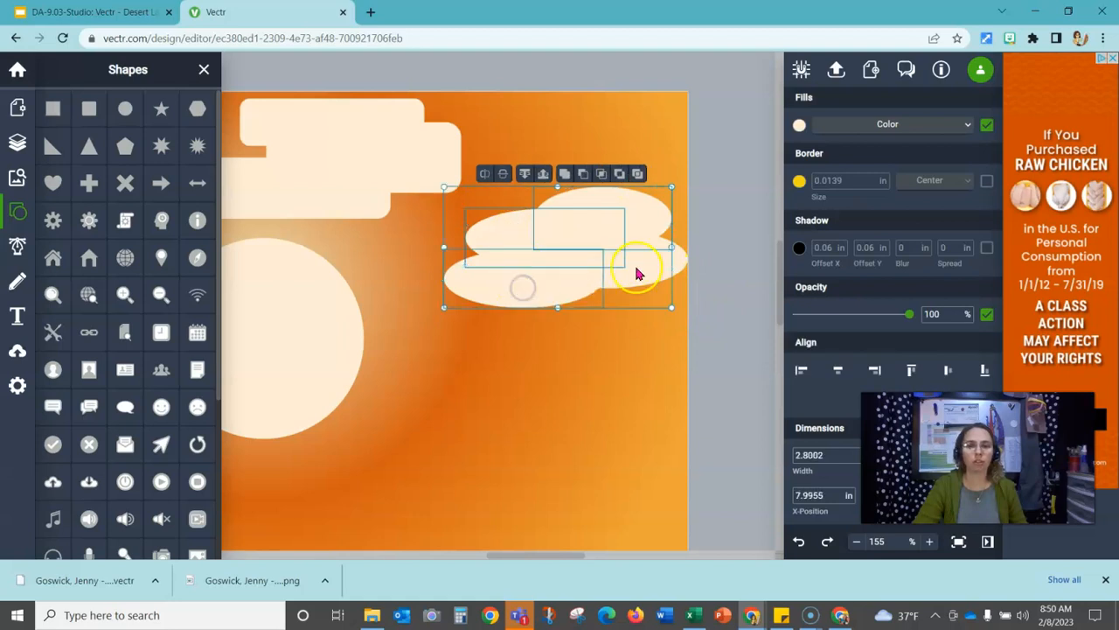
pyautogui.keyDown('shift'); pyautogui.click(636, 271); pyautogui.keyUp('shift')
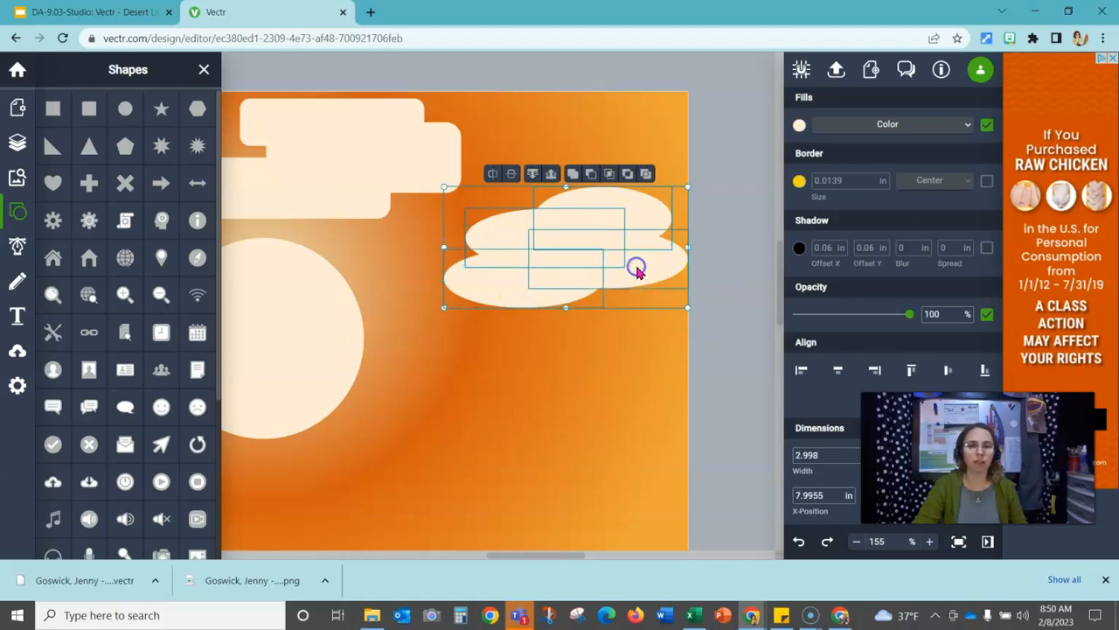
pyautogui.click(573, 174)
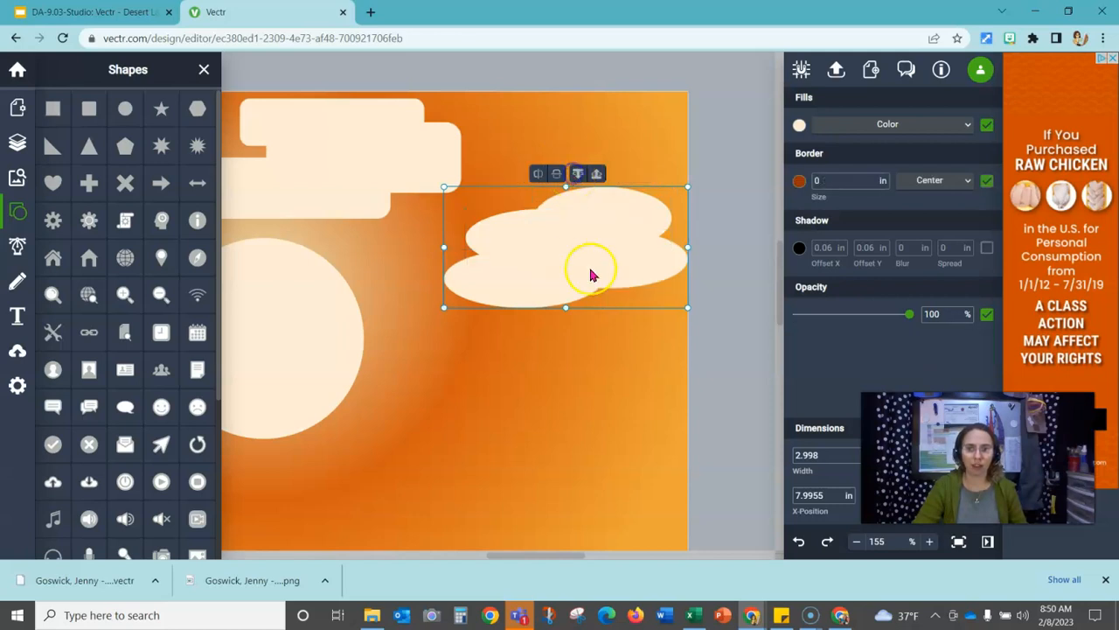
pyautogui.moveTo(579, 251)
pyautogui.mouseDown()
pyautogui.moveTo(568, 282)
pyautogui.moveTo(573, 233)
pyautogui.mouseUp()
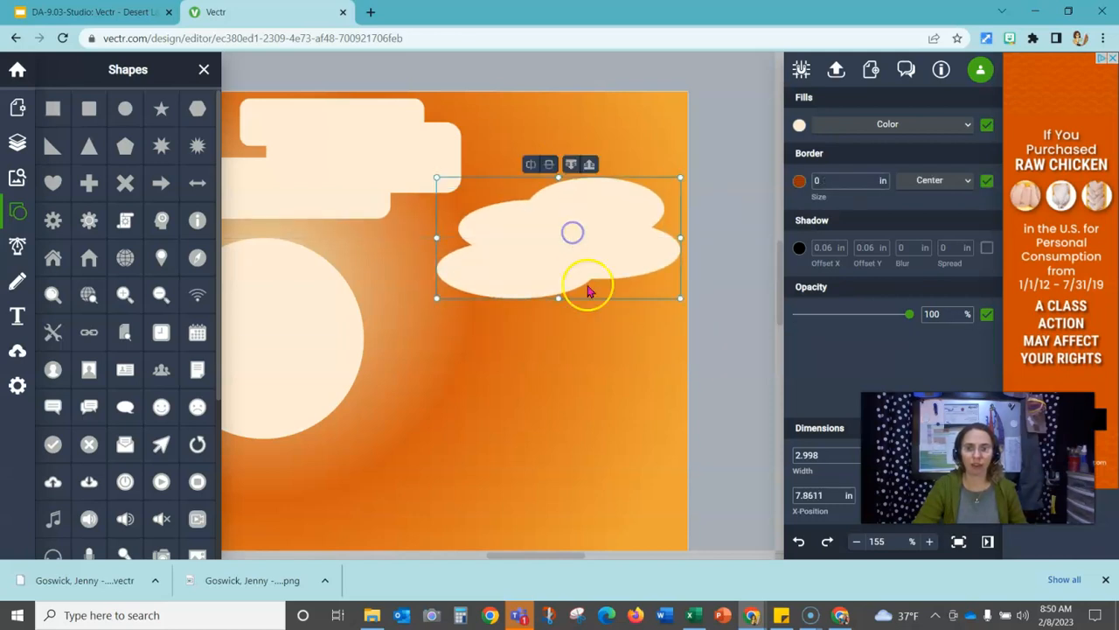
# Delete the rounded-rectangle cloud above the sun
pyautogui.click(204, 70)
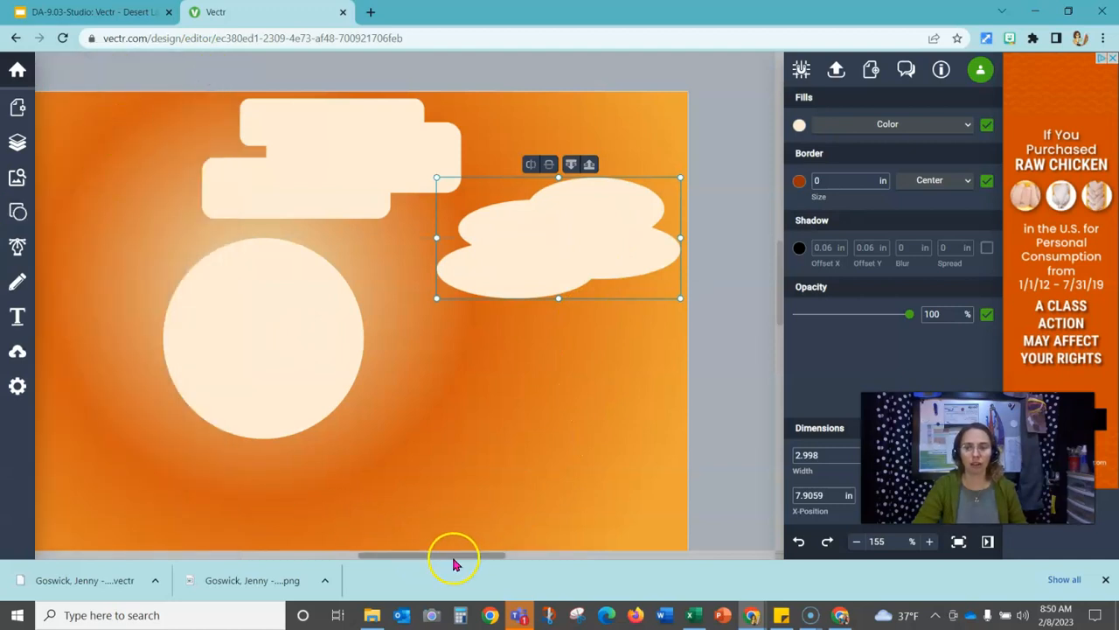
pyautogui.click(859, 541)
pyautogui.click(858, 542)
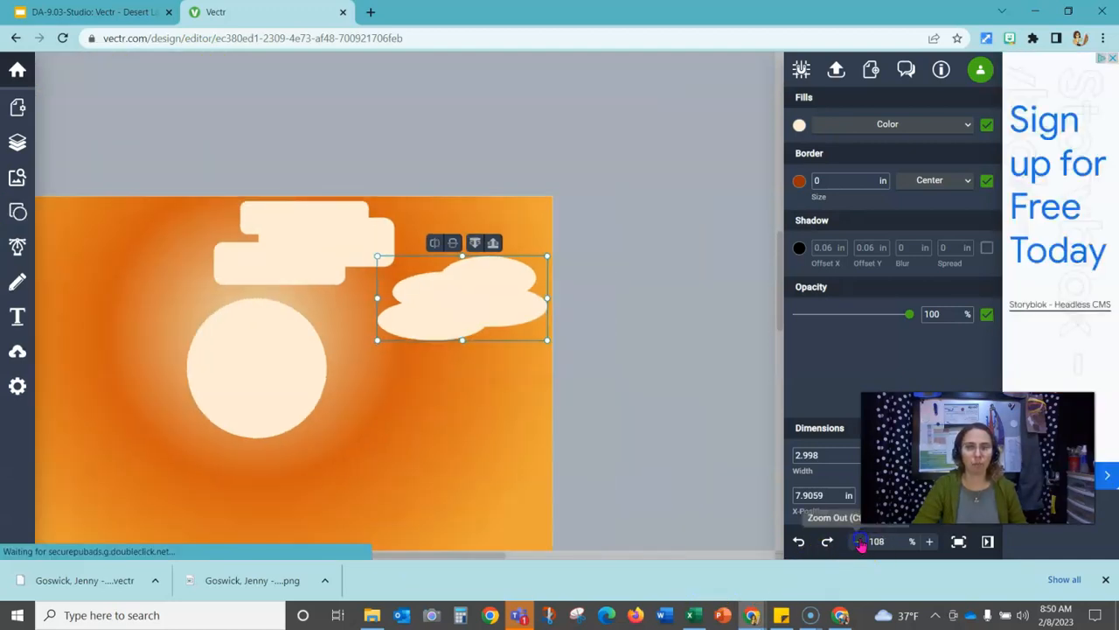
pyautogui.click(859, 541)
pyautogui.moveTo(427, 558); pyautogui.dragTo(394, 558)
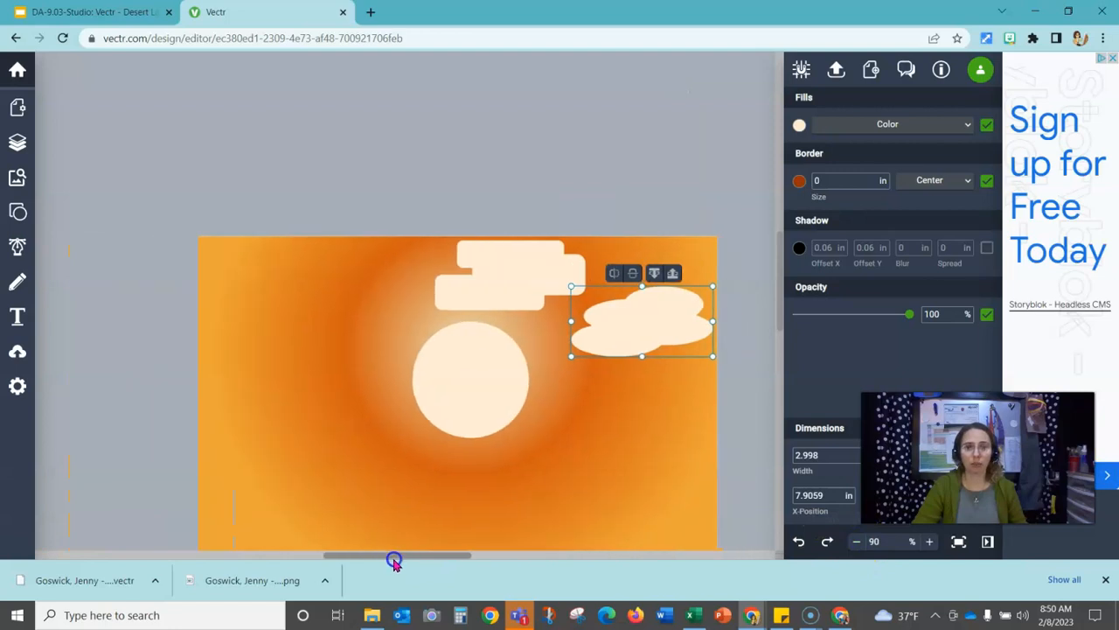
pyautogui.moveTo(707, 404); pyautogui.dragTo(629, 250)
pyautogui.click(675, 214)
pyautogui.click(417, 136)
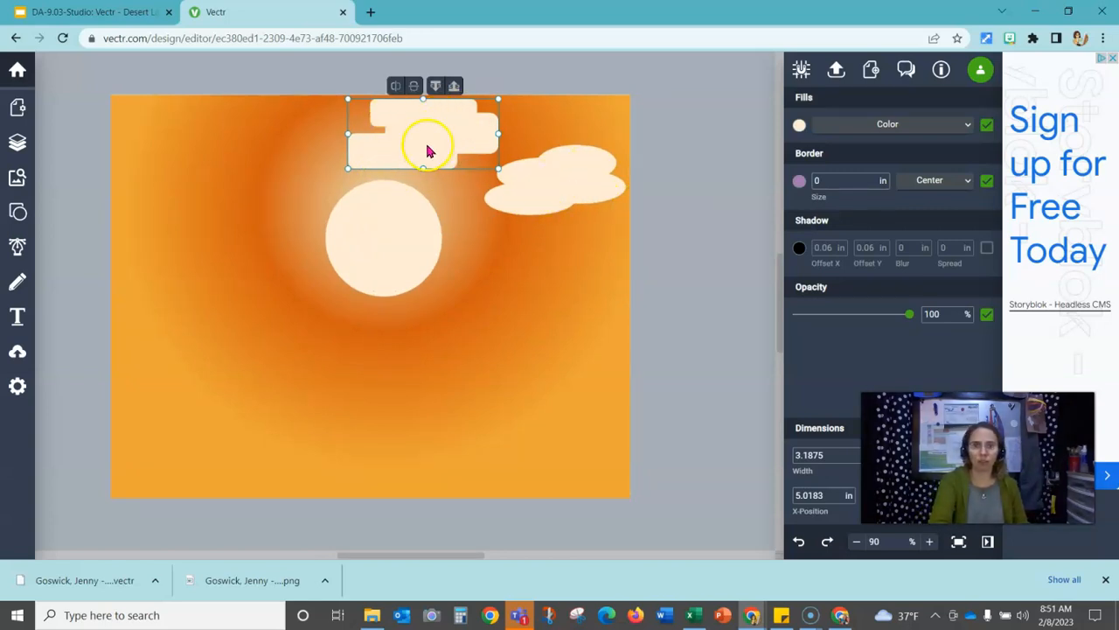
pyautogui.press('Delete')
# Place a copy of the ellipse cloud in the sky's upper left corner and shift the original slightly left
pyautogui.click(545, 188)
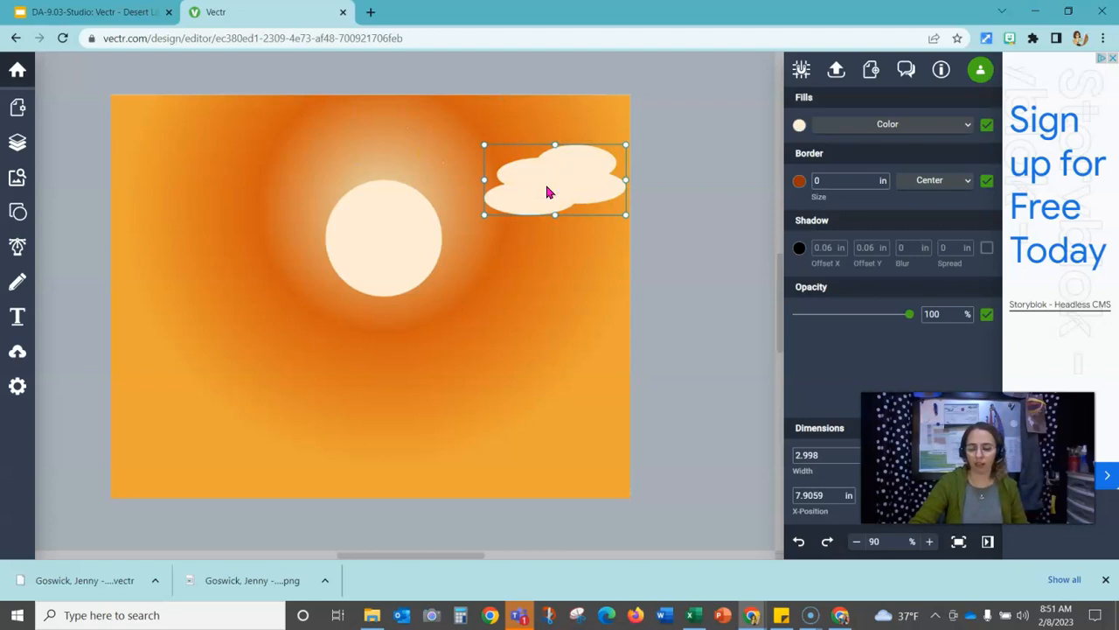
pyautogui.hotkey('ctrl', 'v')
pyautogui.moveTo(582, 201); pyautogui.dragTo(223, 152)
pyautogui.moveTo(533, 200)
pyautogui.mouseDown()
pyautogui.moveTo(542, 180)
pyautogui.moveTo(540, 192)
pyautogui.mouseUp()
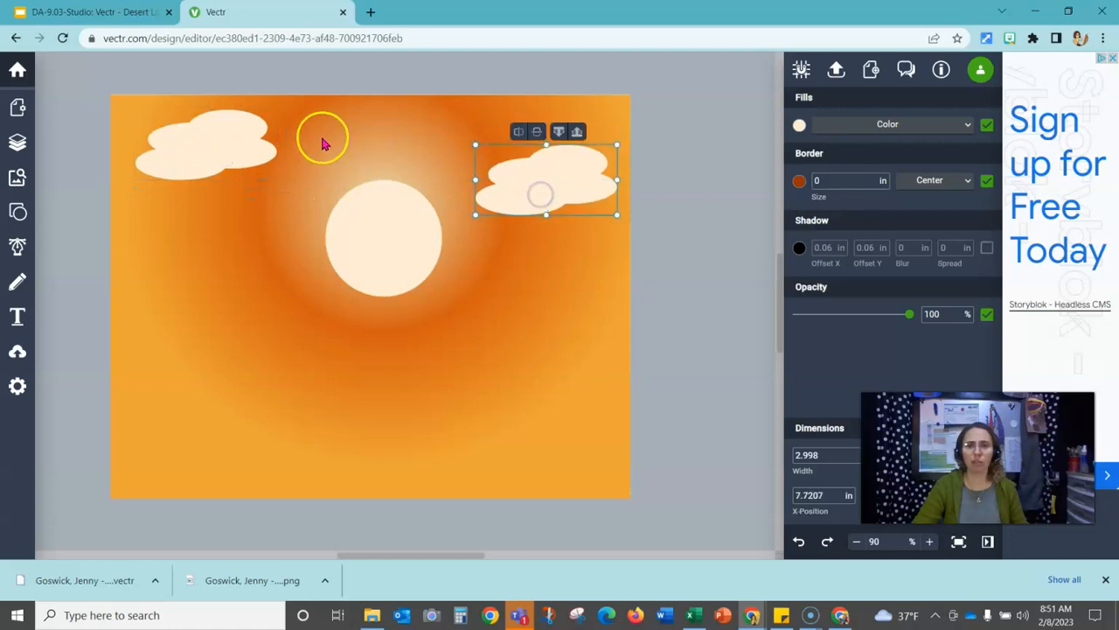
# Flip the upper-left cloud horizontally and enlarge it to about 3.43 in wide
pyautogui.click(226, 152)
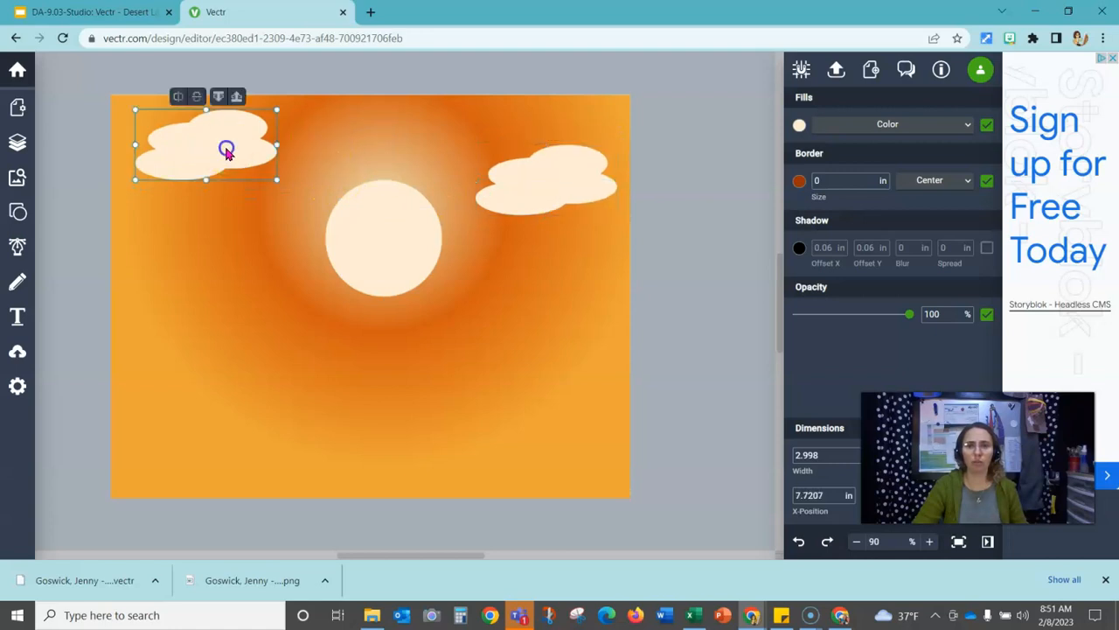
pyautogui.click(178, 97)
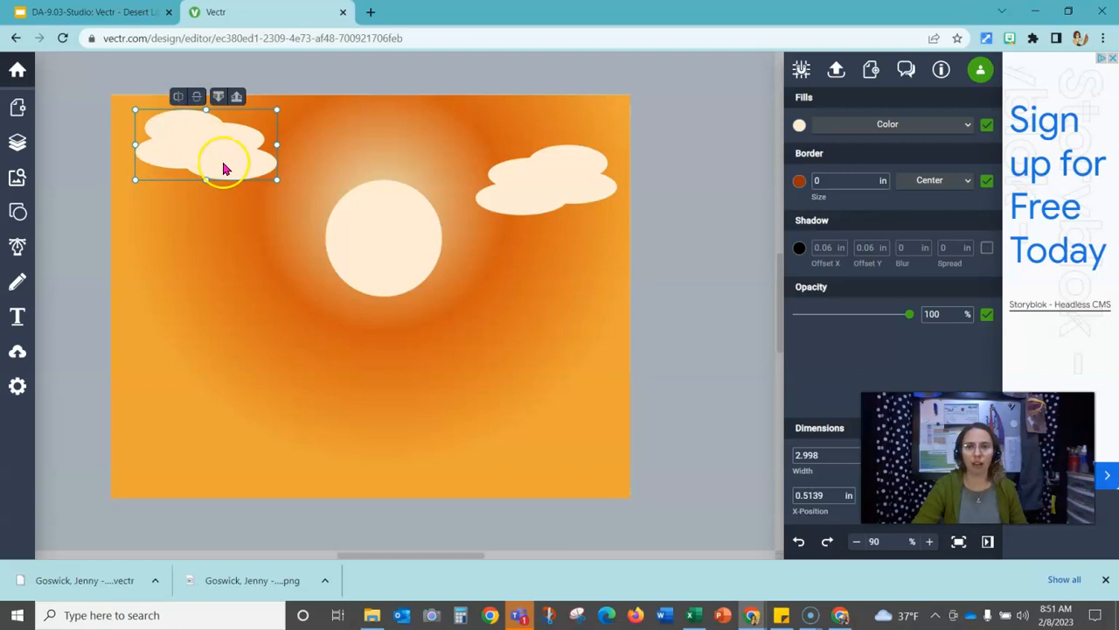
pyautogui.moveTo(223, 166); pyautogui.dragTo(272, 187)
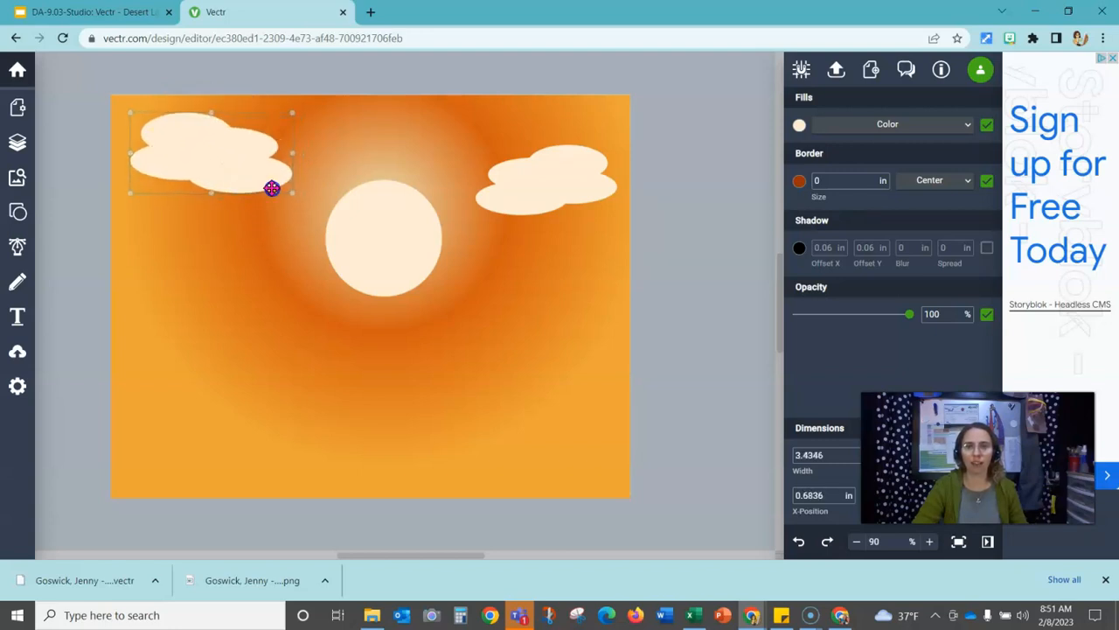
# Shrink the right-hand cloud to about 2.49 in wide and place a horizontally flipped copy below it, beside the sun
pyautogui.click(544, 209)
pyautogui.moveTo(475, 213); pyautogui.dragTo(496, 201)
pyautogui.moveTo(548, 173); pyautogui.dragTo(515, 243)
pyautogui.hotkey('ctrl', 'v')
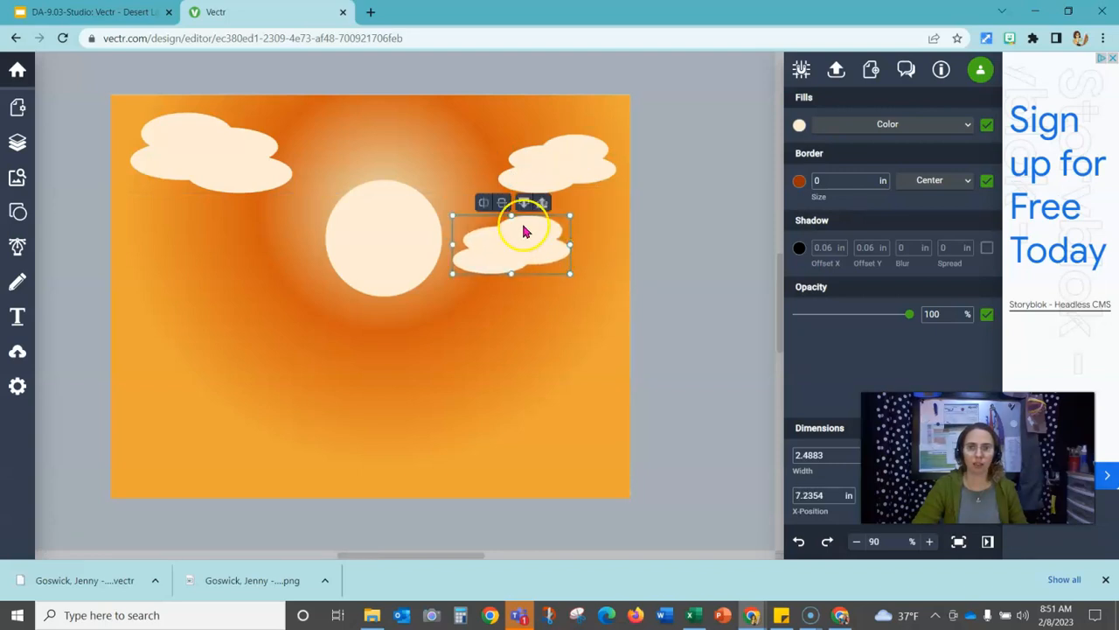
pyautogui.click(483, 203)
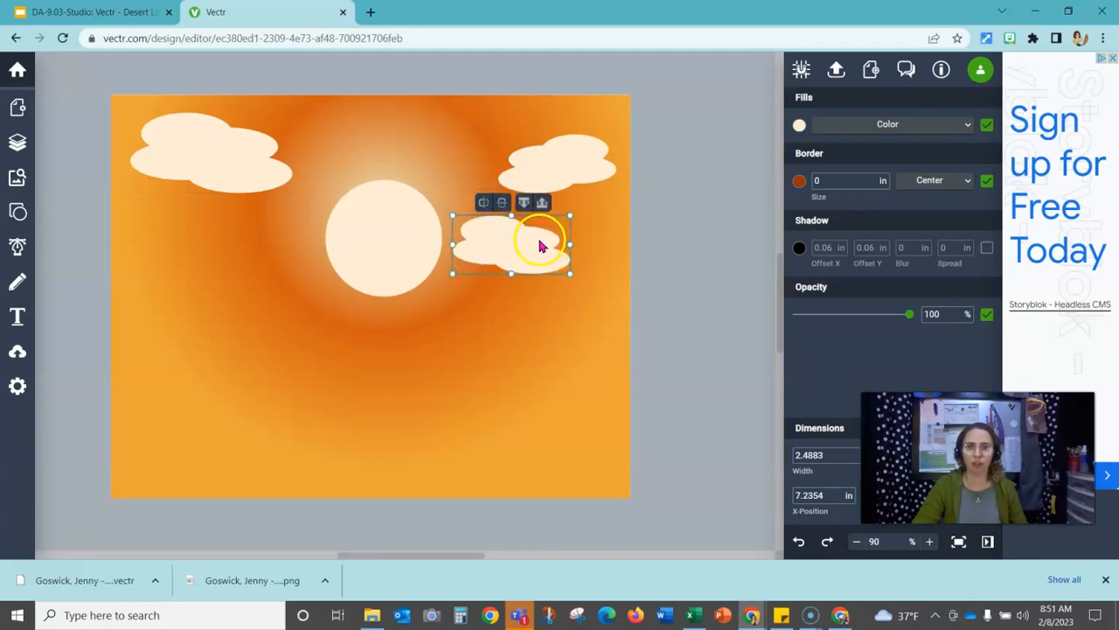
# Move the upper-right cloud slightly higher and reduce the height of the cloud beside the sun
pyautogui.moveTo(583, 152); pyautogui.dragTo(573, 138)
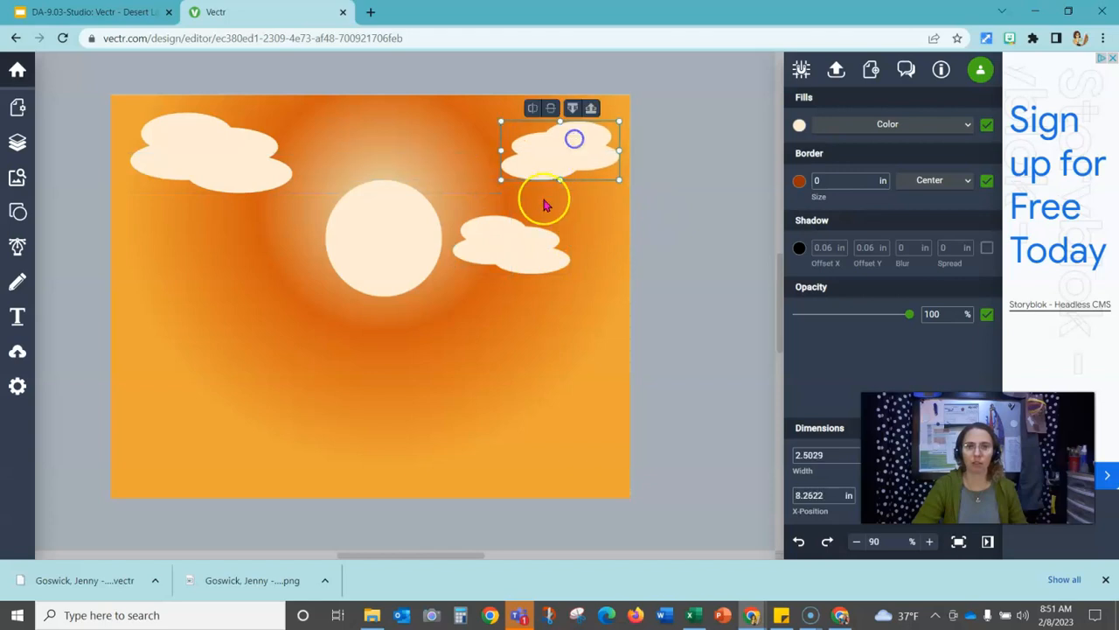
pyautogui.click(517, 246)
pyautogui.moveTo(511, 217); pyautogui.dragTo(524, 227)
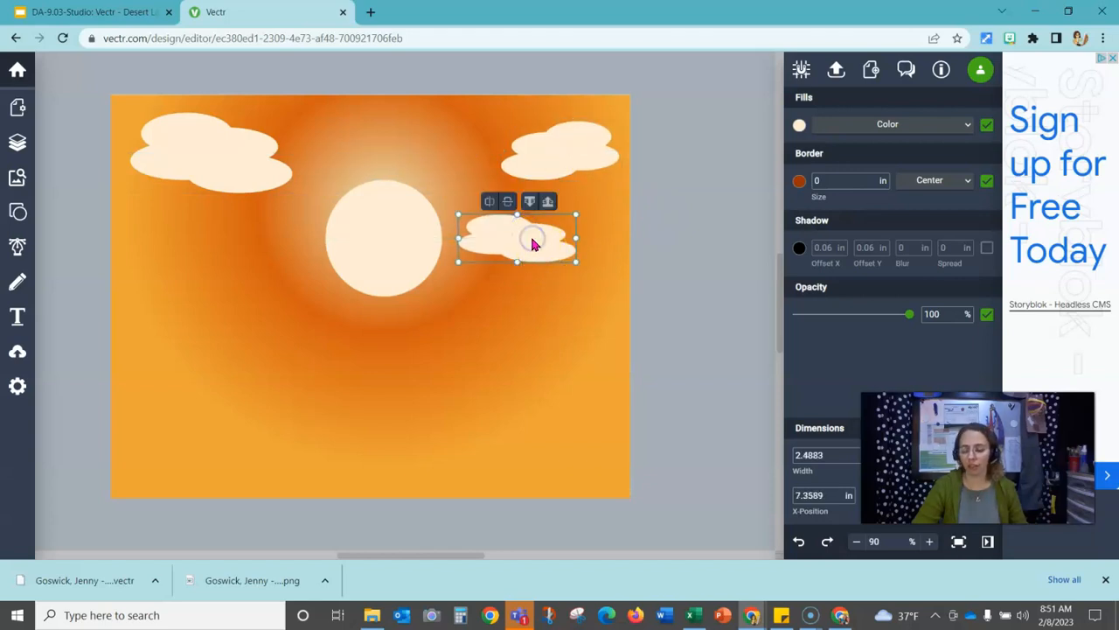
# Duplicate the cloud beside the sun, overlap the copy slightly up and to the right, and unite both into one shape
pyautogui.click(533, 239)
pyautogui.moveTo(532, 245); pyautogui.dragTo(560, 220)
pyautogui.click(668, 250)
pyautogui.click(550, 230)
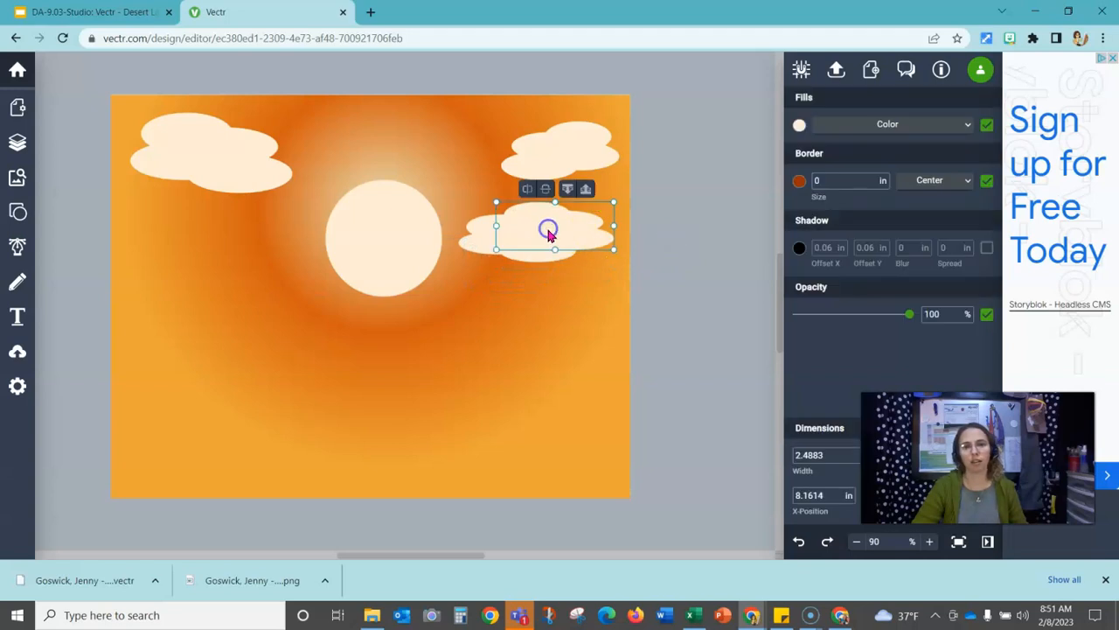
pyautogui.keyDown('shift'); pyautogui.click(488, 245); pyautogui.keyUp('shift')
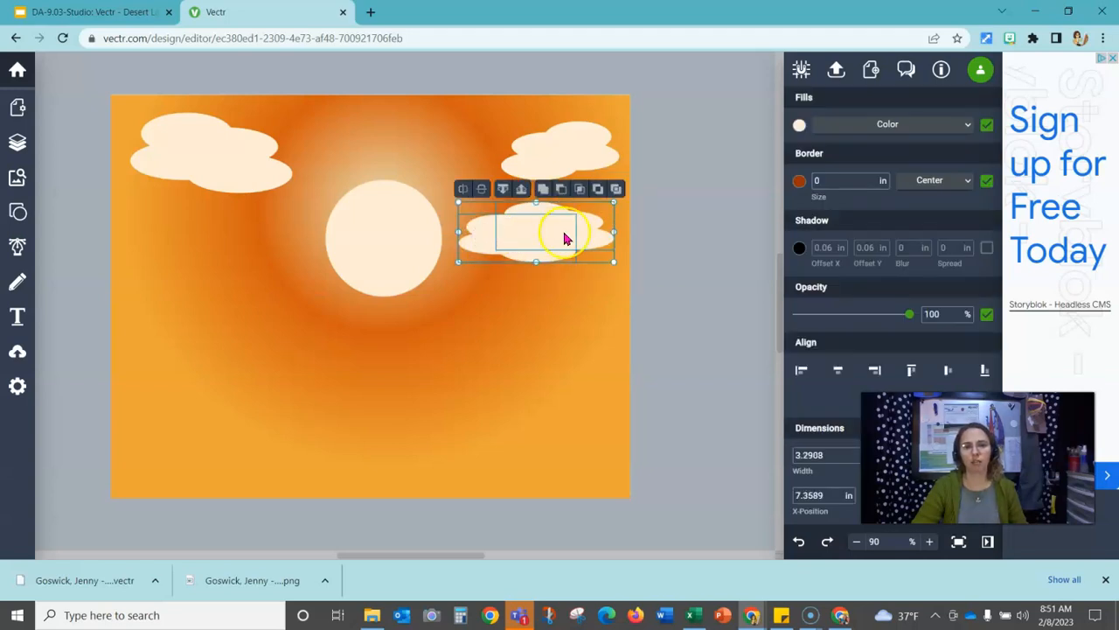
pyautogui.click(542, 189)
pyautogui.click(679, 236)
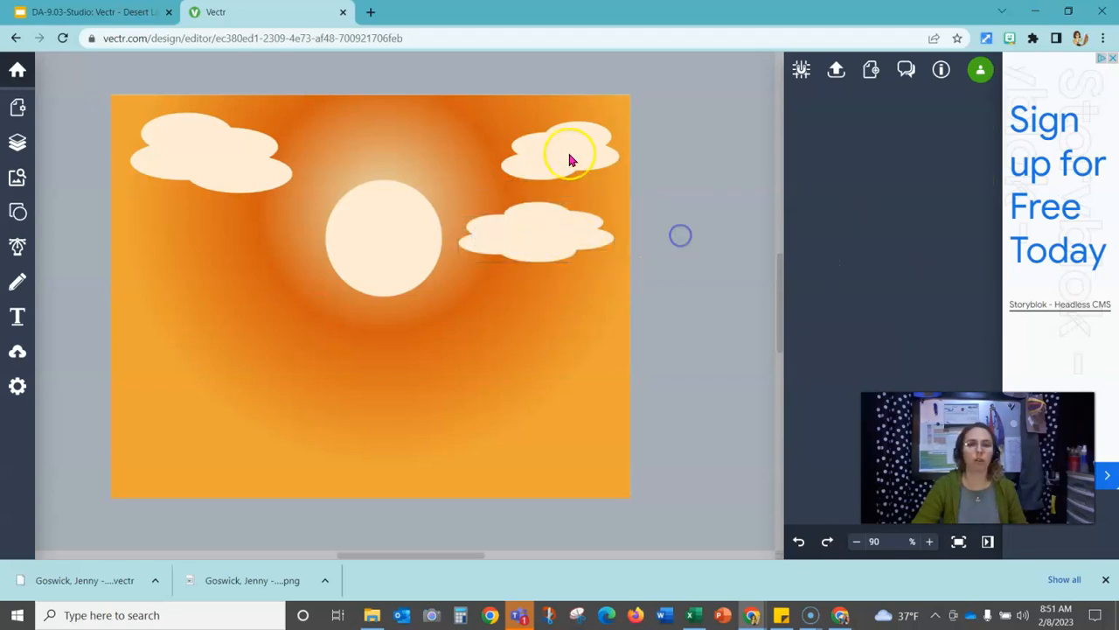
# Move the united cloud beside the sun slightly lower, away from the upper-right cloud
pyautogui.moveTo(554, 233)
pyautogui.mouseDown()
pyautogui.moveTo(566, 250)
pyautogui.moveTo(557, 240)
pyautogui.mouseUp()
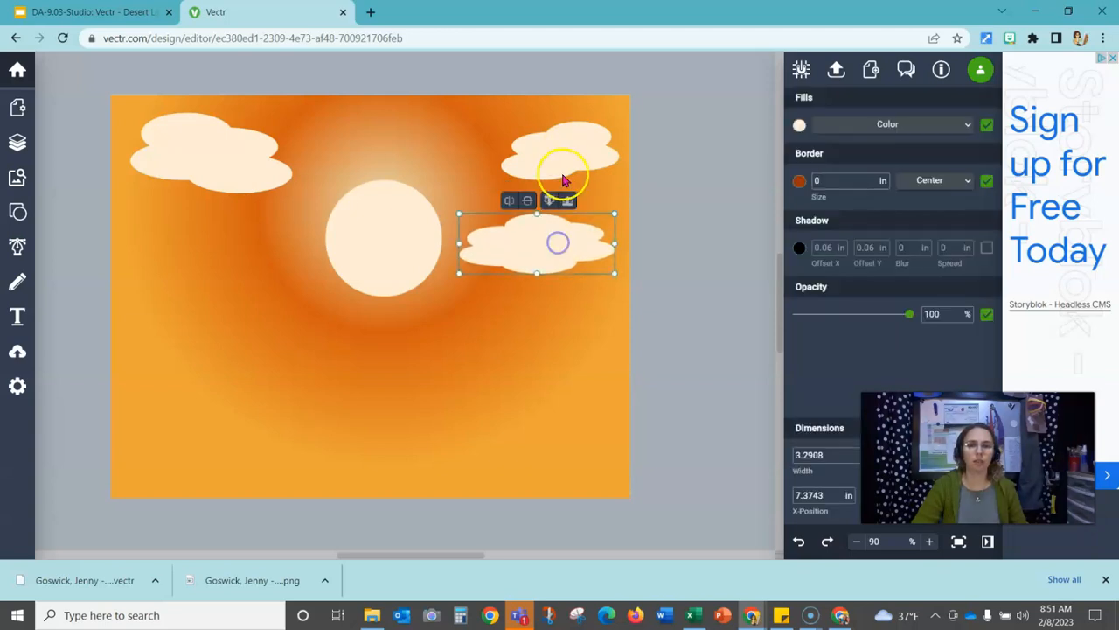
pyautogui.click(666, 189)
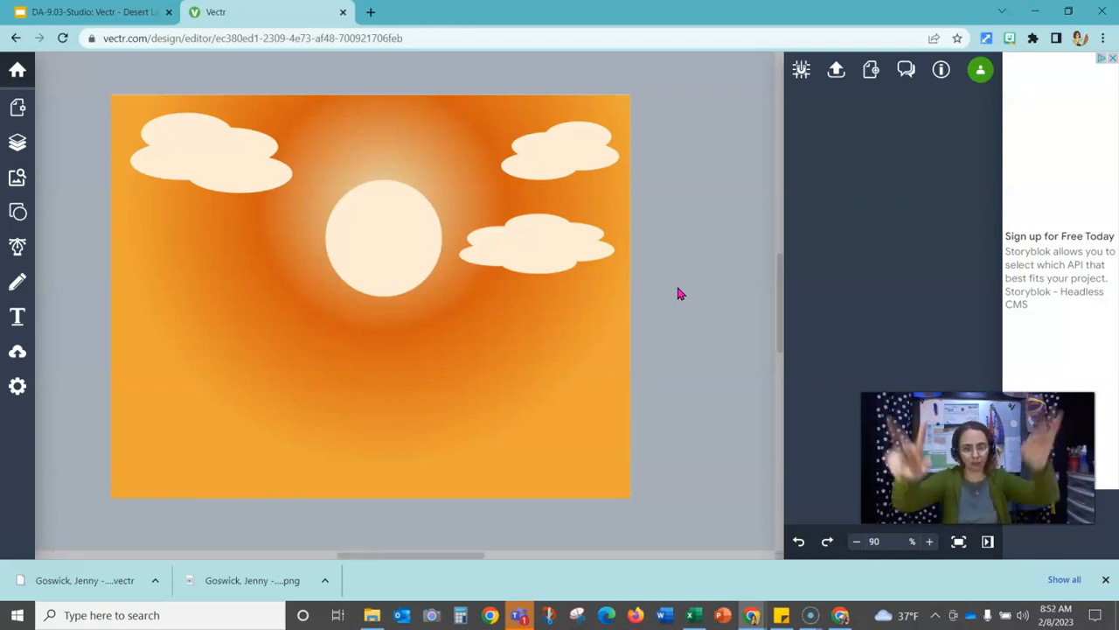
pyautogui.click(526, 306)
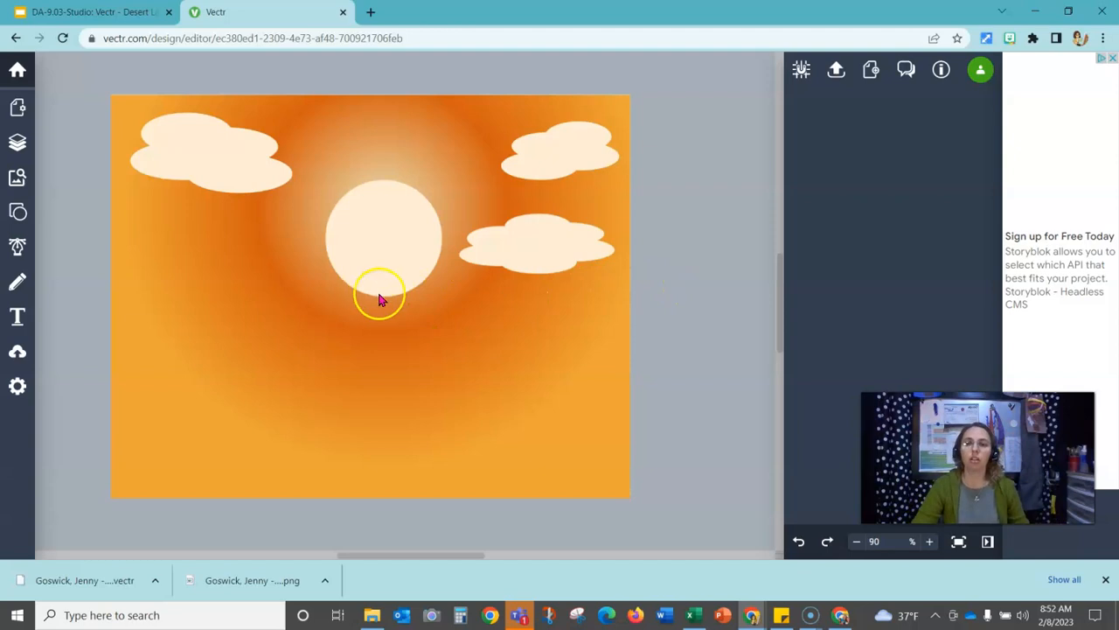
# Draw a circle about 2.13 in wide on the empty area to the right of the artboard
pyautogui.click(17, 219)
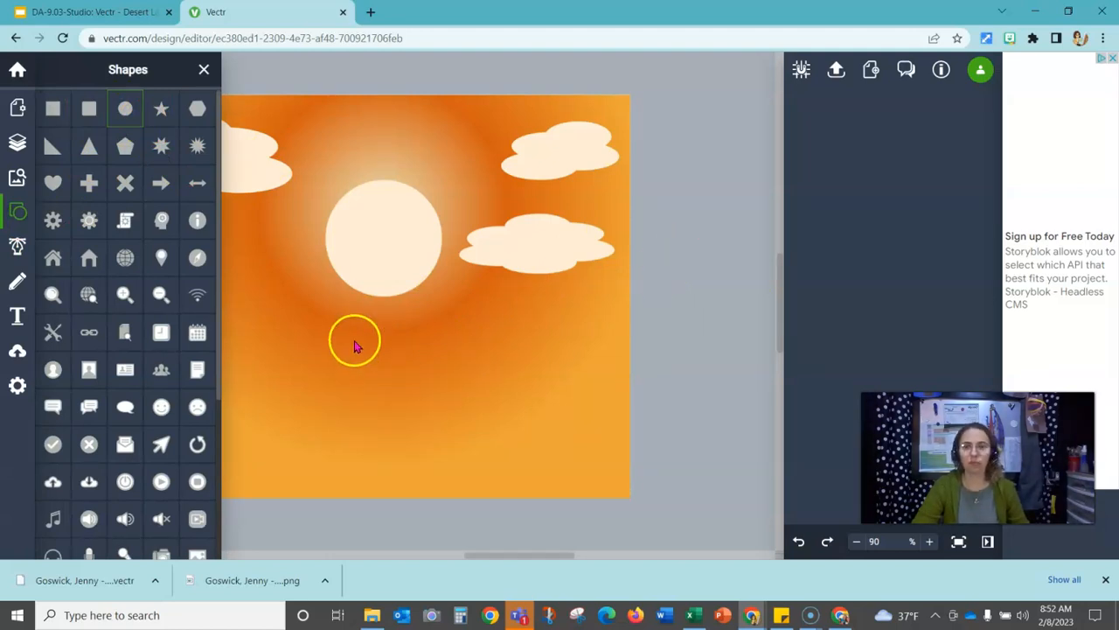
pyautogui.moveTo(699, 247); pyautogui.dragTo(744, 340)
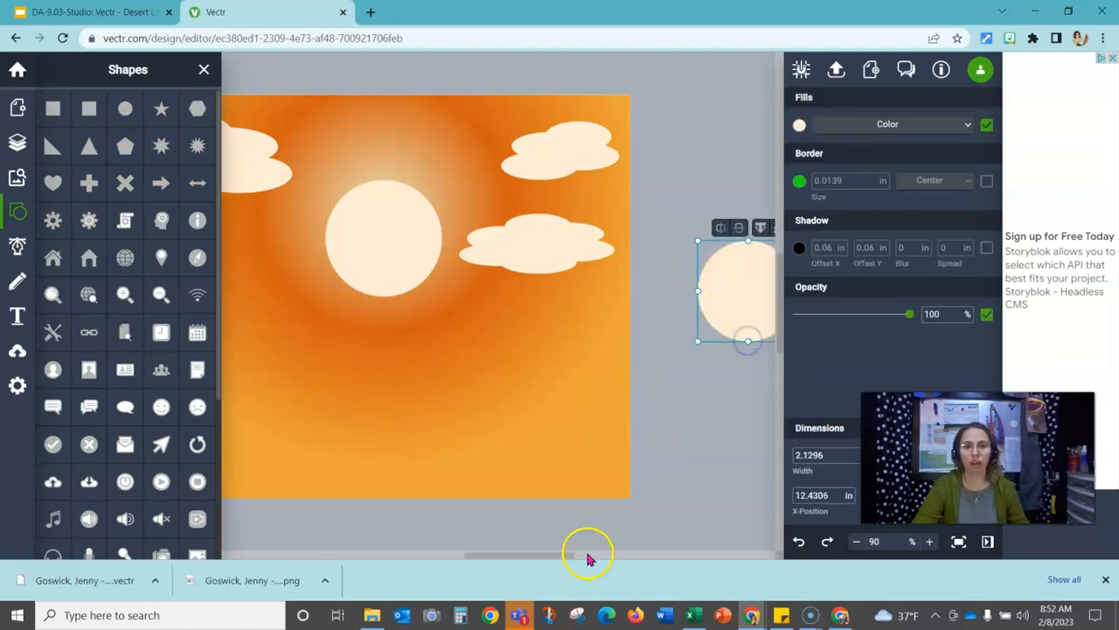
pyautogui.moveTo(561, 560); pyautogui.dragTo(590, 556)
pyautogui.moveTo(512, 302); pyautogui.dragTo(496, 239)
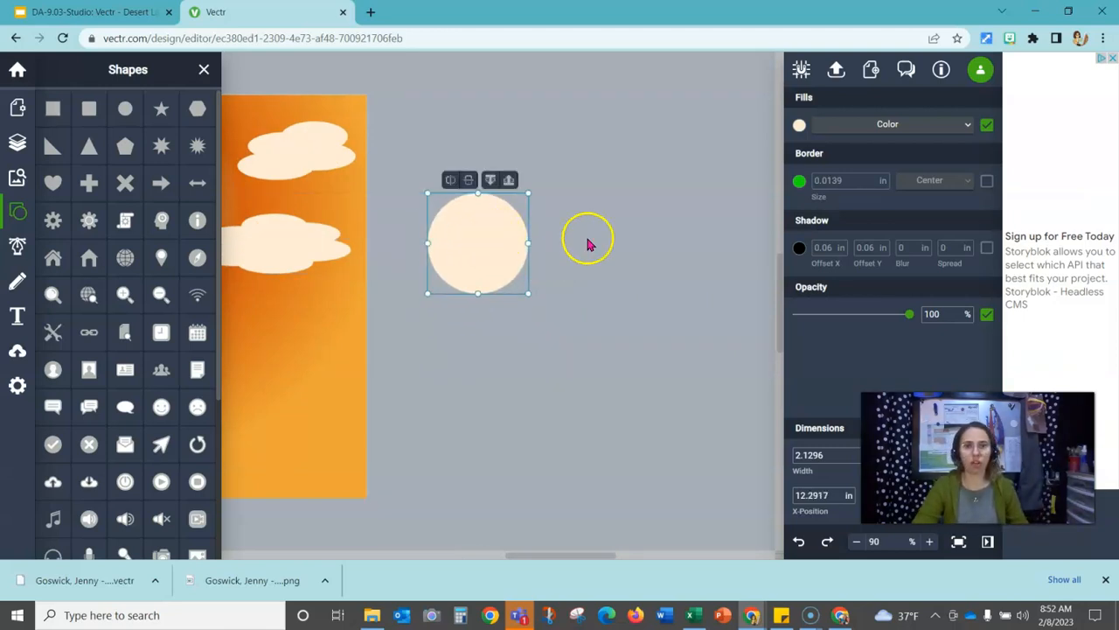
# Fill the new circle outside the artboard with black (#000000)
pyautogui.click(799, 124)
pyautogui.moveTo(732, 155); pyautogui.dragTo(649, 214)
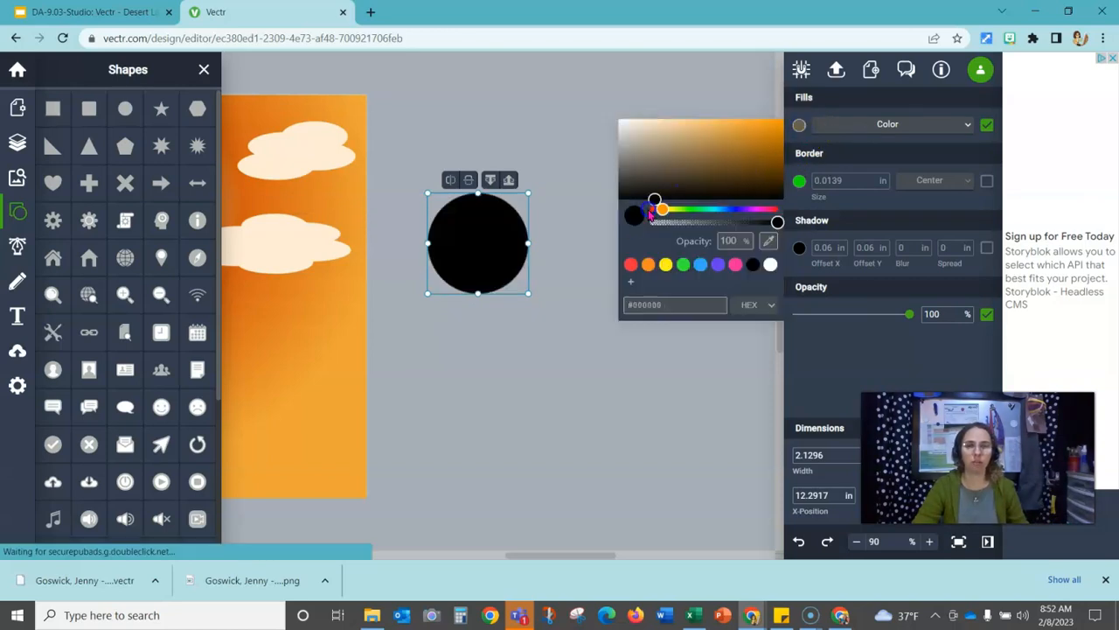
pyautogui.click(799, 125)
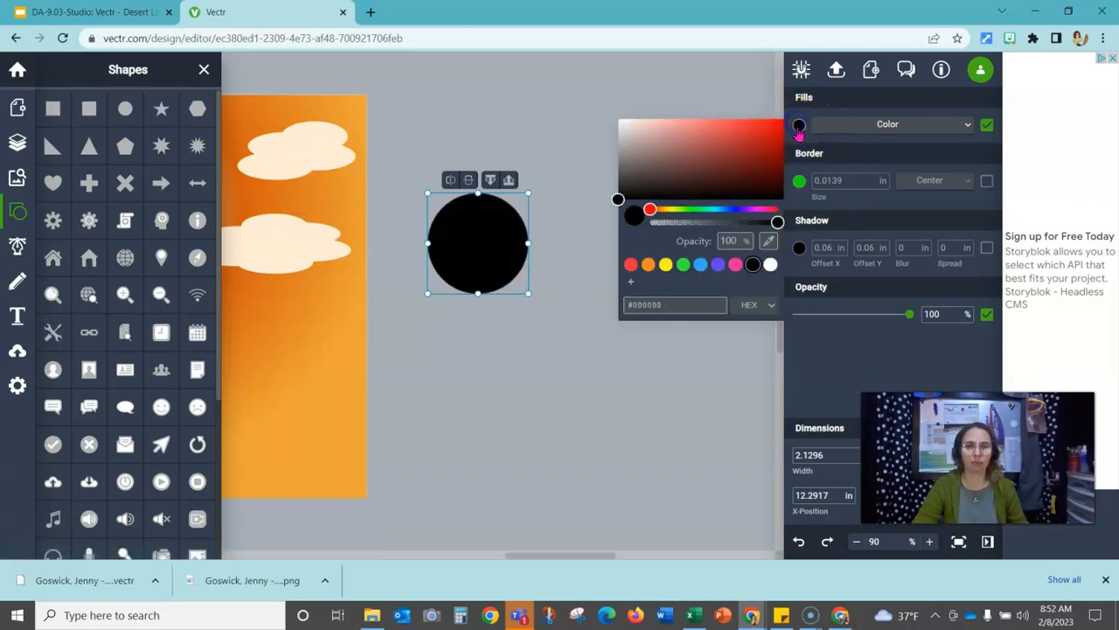
pyautogui.click(639, 95)
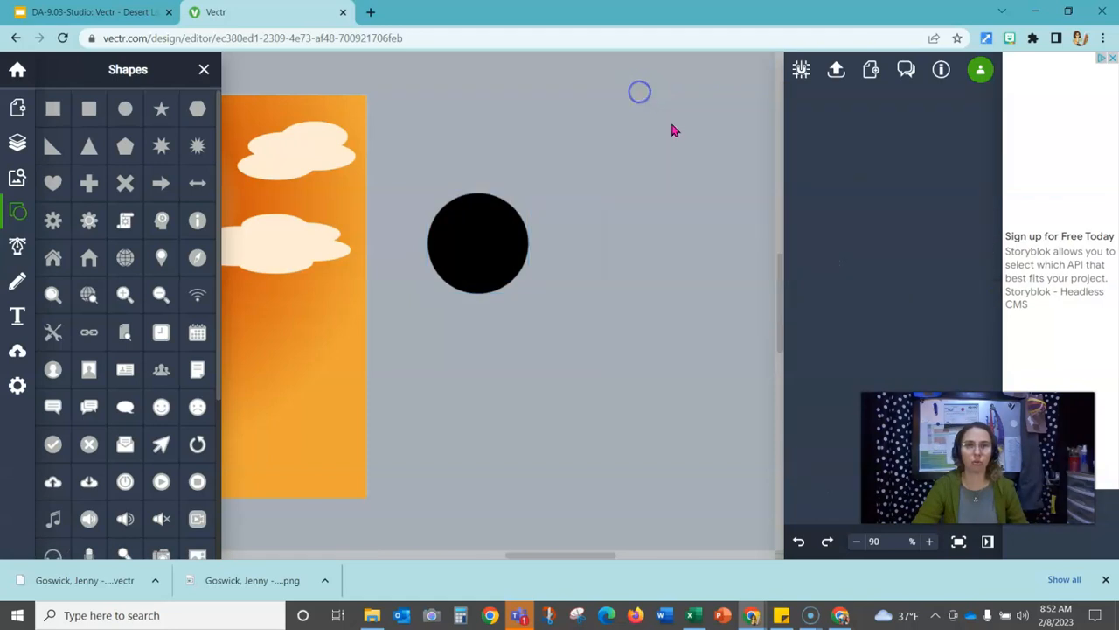
# Draw a second, larger circle about 2.76 in wide over the black circle's lower right and fill it white
pyautogui.moveTo(429, 168); pyautogui.dragTo(554, 292)
pyautogui.moveTo(495, 235); pyautogui.dragTo(556, 289)
pyautogui.click(799, 125)
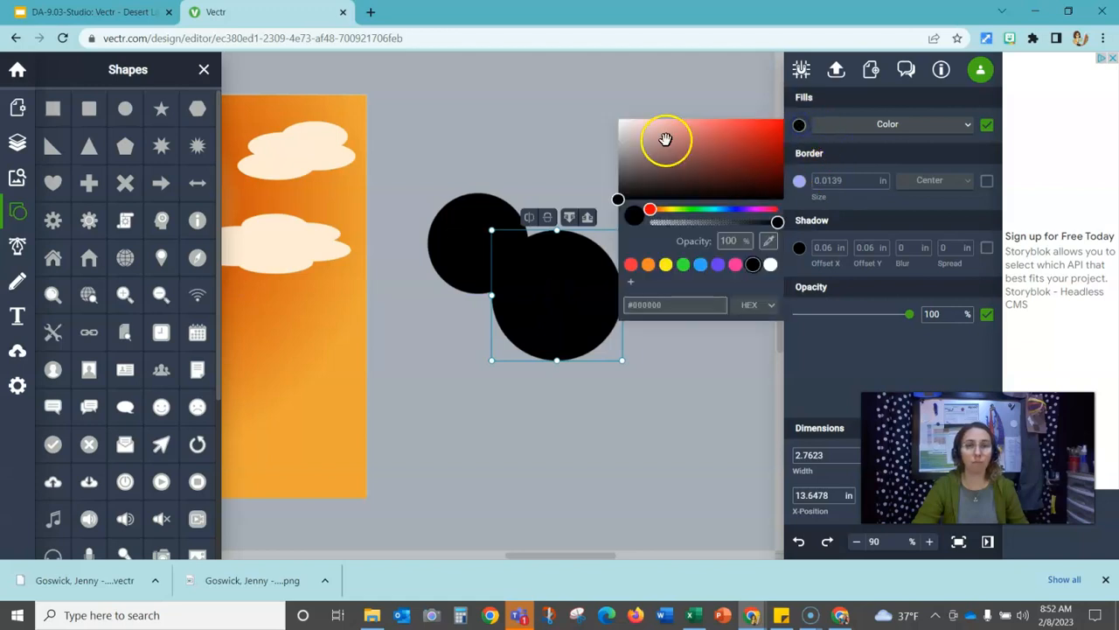
pyautogui.moveTo(665, 140); pyautogui.dragTo(604, 114)
pyautogui.click(737, 65)
# Position the white circle over the black one so that only a thin crescent shows along its upper left
pyautogui.click(587, 300)
pyautogui.moveTo(587, 300); pyautogui.dragTo(529, 267)
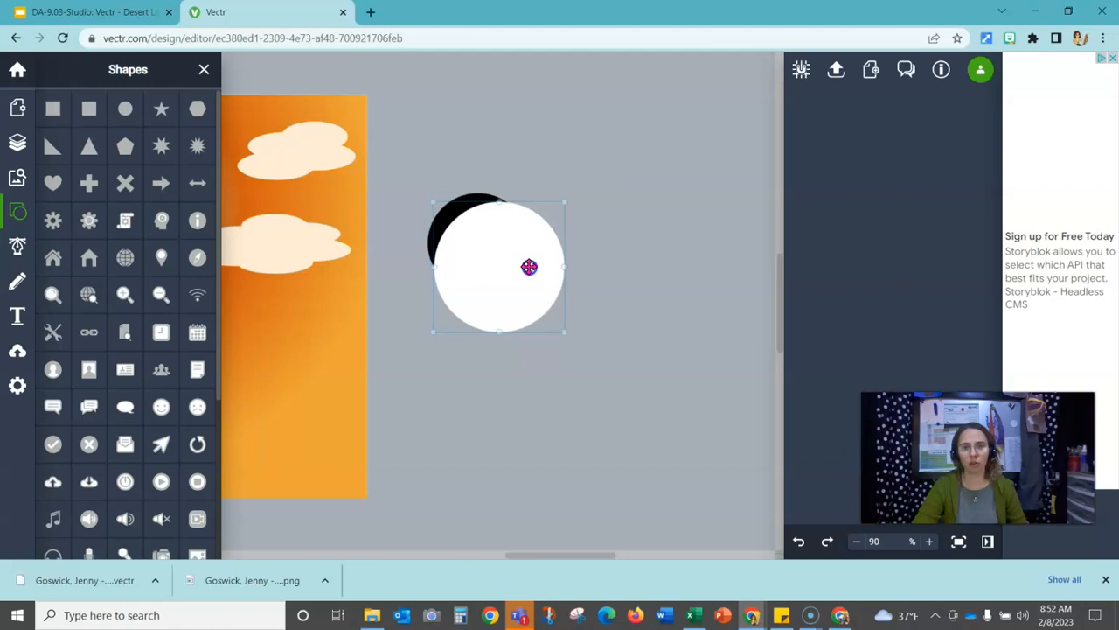
pyautogui.click(585, 283)
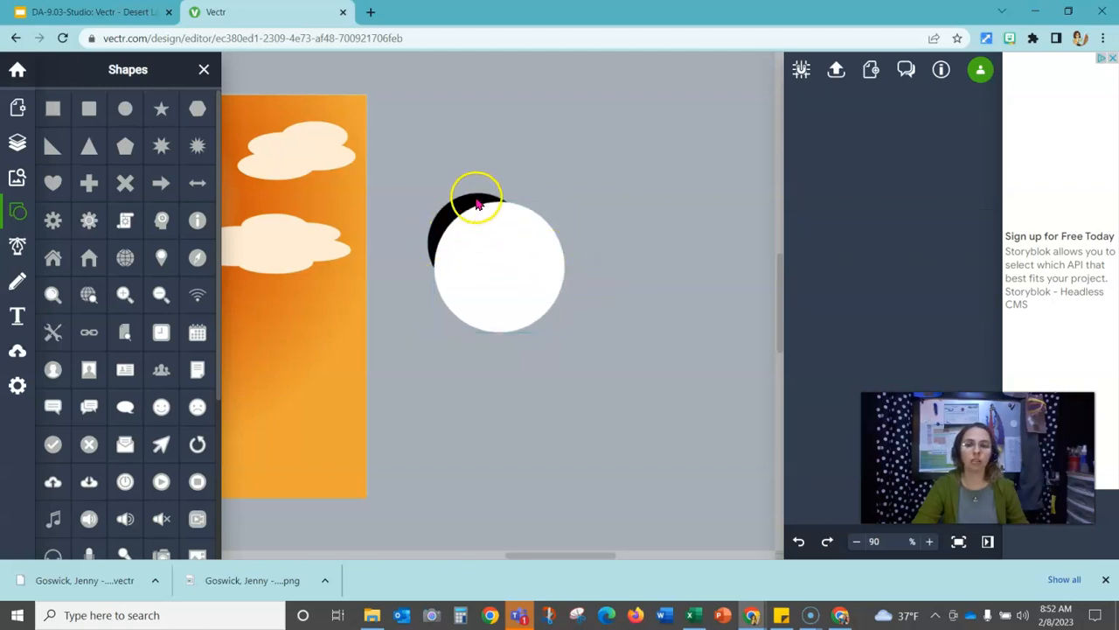
pyautogui.click(440, 261)
pyautogui.moveTo(464, 259); pyautogui.dragTo(456, 258)
pyautogui.click(591, 219)
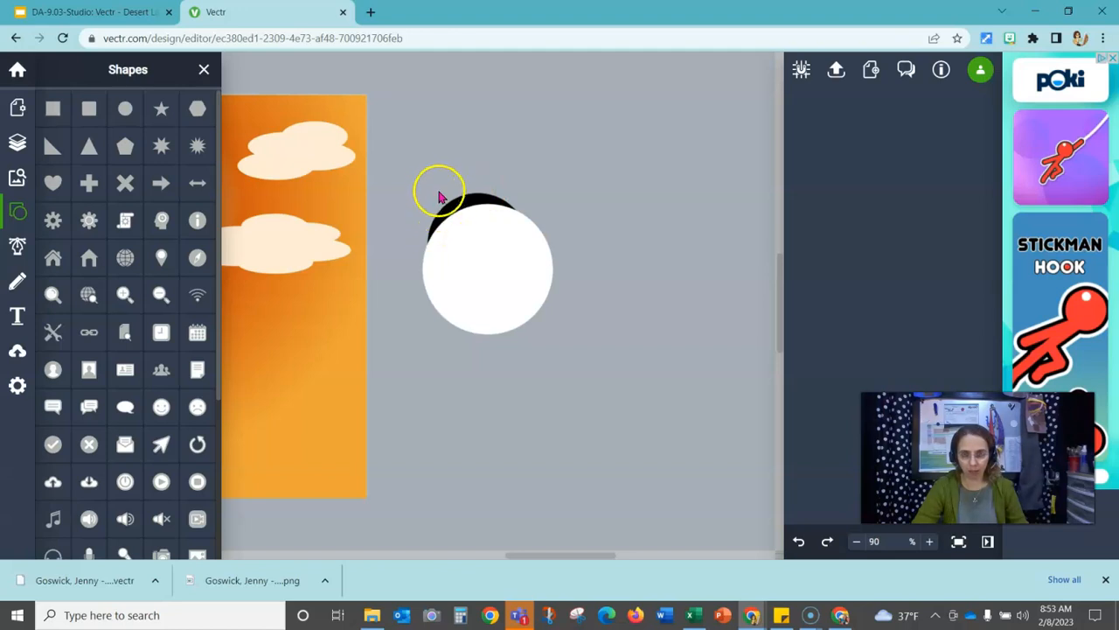
pyautogui.moveTo(415, 165); pyautogui.dragTo(569, 368)
pyautogui.click(633, 207)
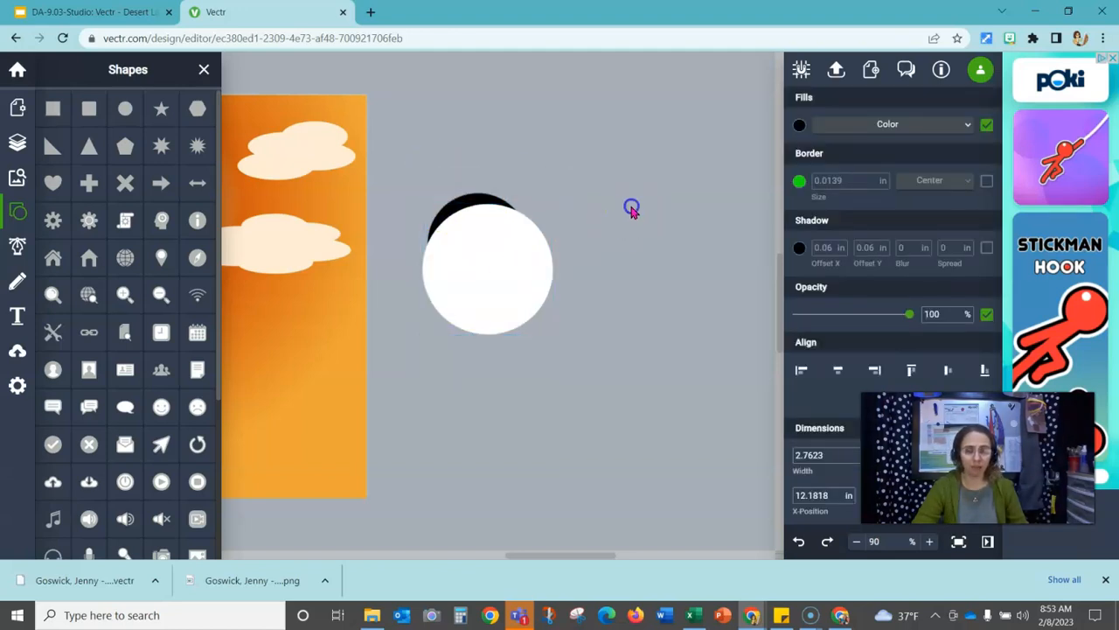
pyautogui.click(454, 207)
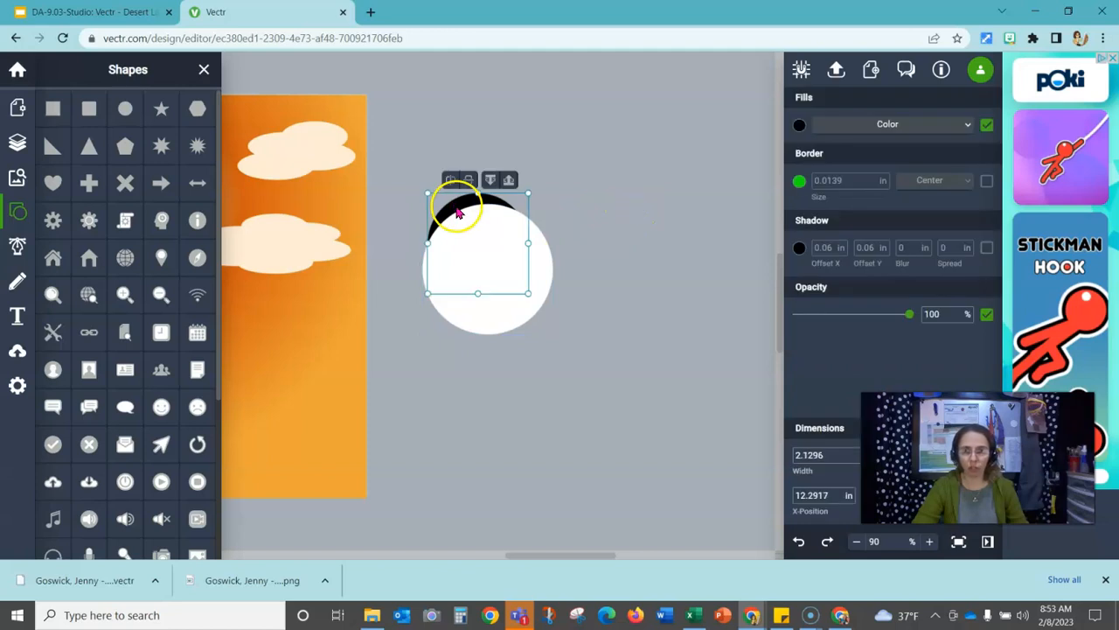
pyautogui.keyDown('shift'); pyautogui.click(548, 269); pyautogui.keyUp('shift')
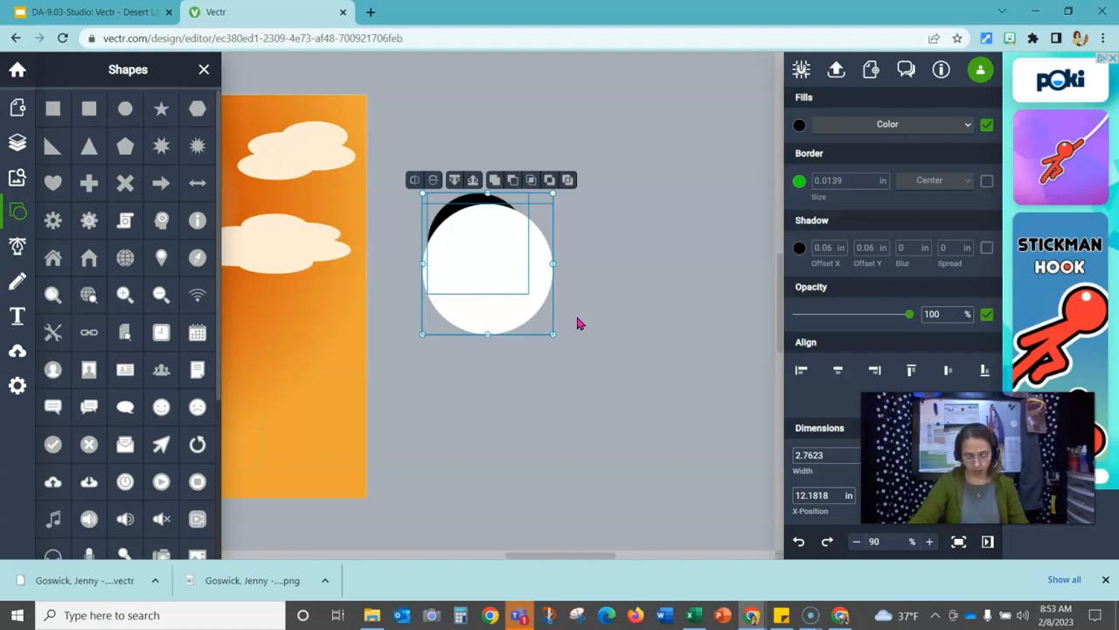
pyautogui.rightClick(495, 259)
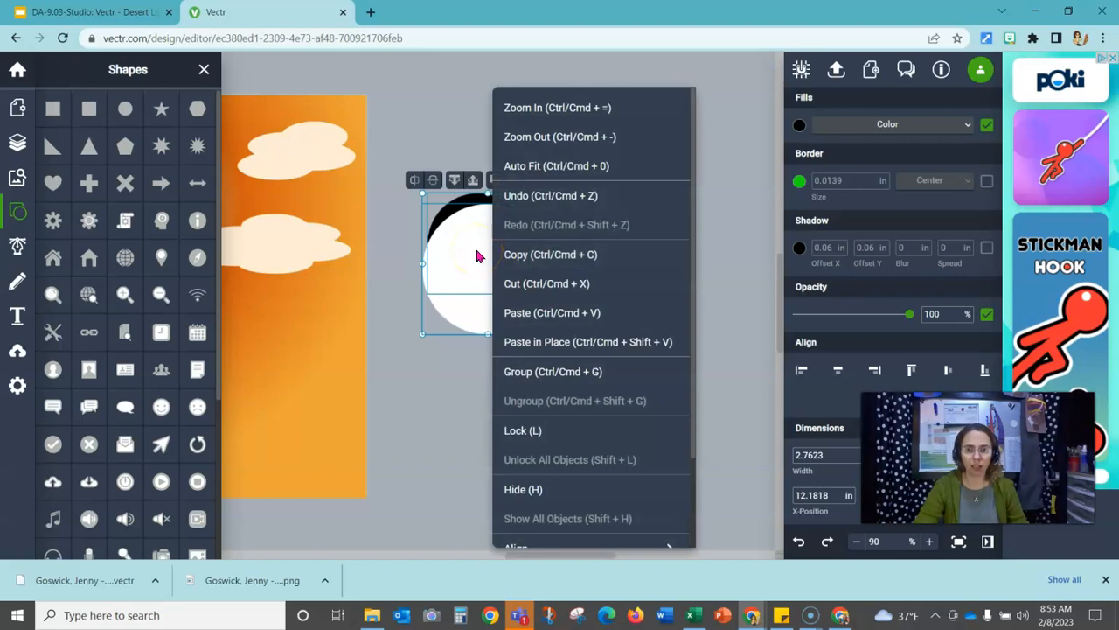
pyautogui.click(439, 374)
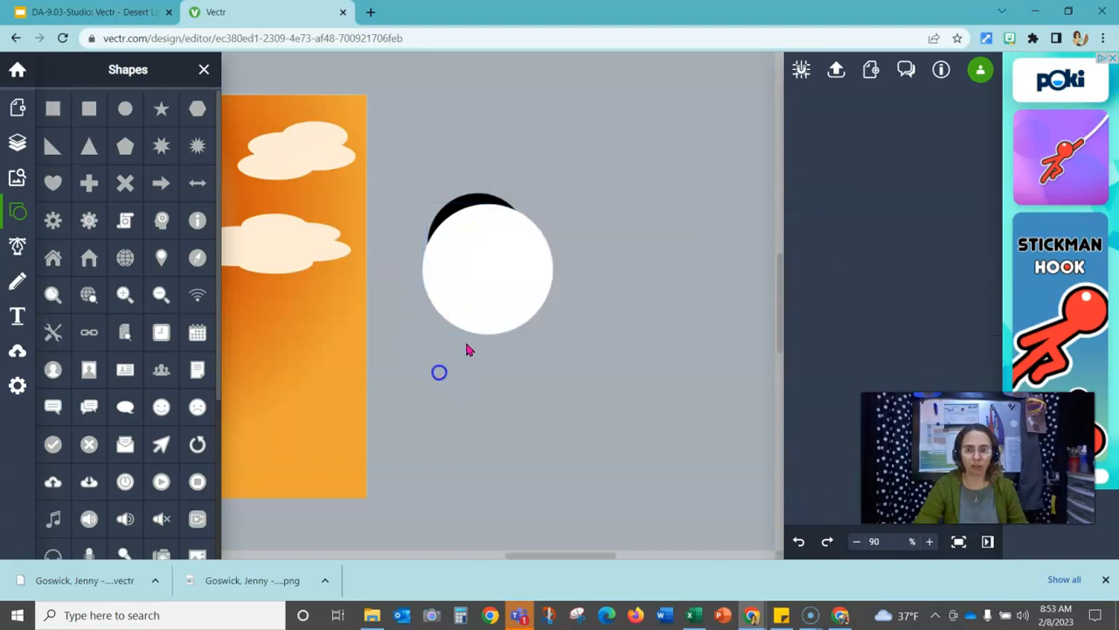
# Subtract the white circle from the black circle to leave a black crescent wing
pyautogui.click(464, 210)
pyautogui.click(519, 295)
pyautogui.click(513, 180)
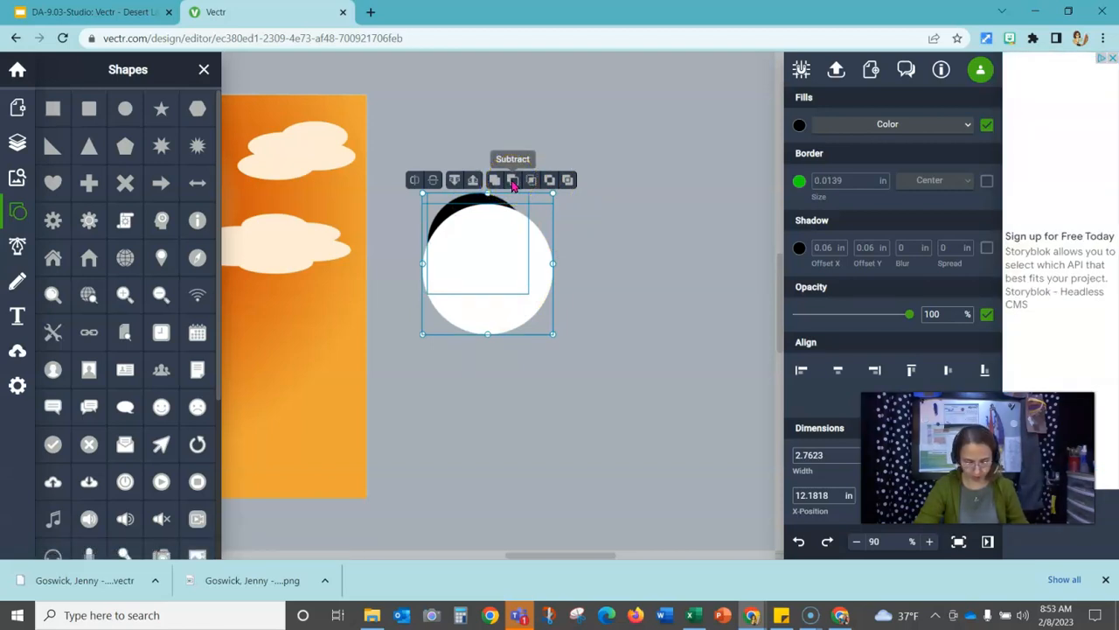
pyautogui.click(513, 180)
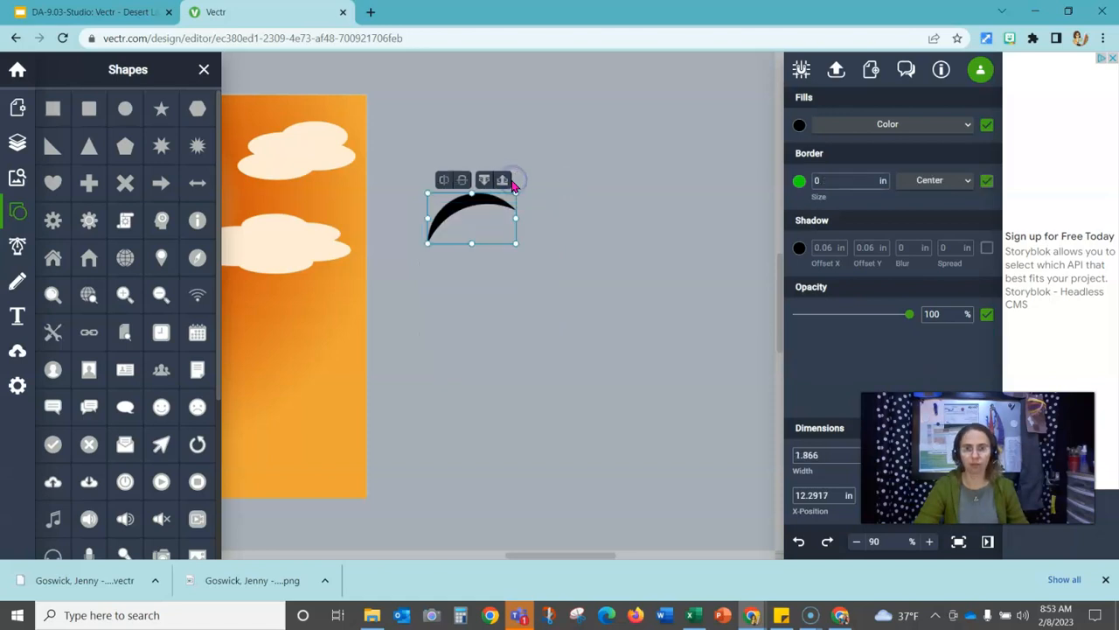
# Nudge the crescent right, duplicate it, and place the copy at its right tip, slightly higher, as the second wing
pyautogui.click(545, 337)
pyautogui.moveTo(465, 195)
pyautogui.mouseDown()
pyautogui.moveTo(475, 167)
pyautogui.moveTo(472, 221)
pyautogui.moveTo(473, 204)
pyautogui.mouseUp()
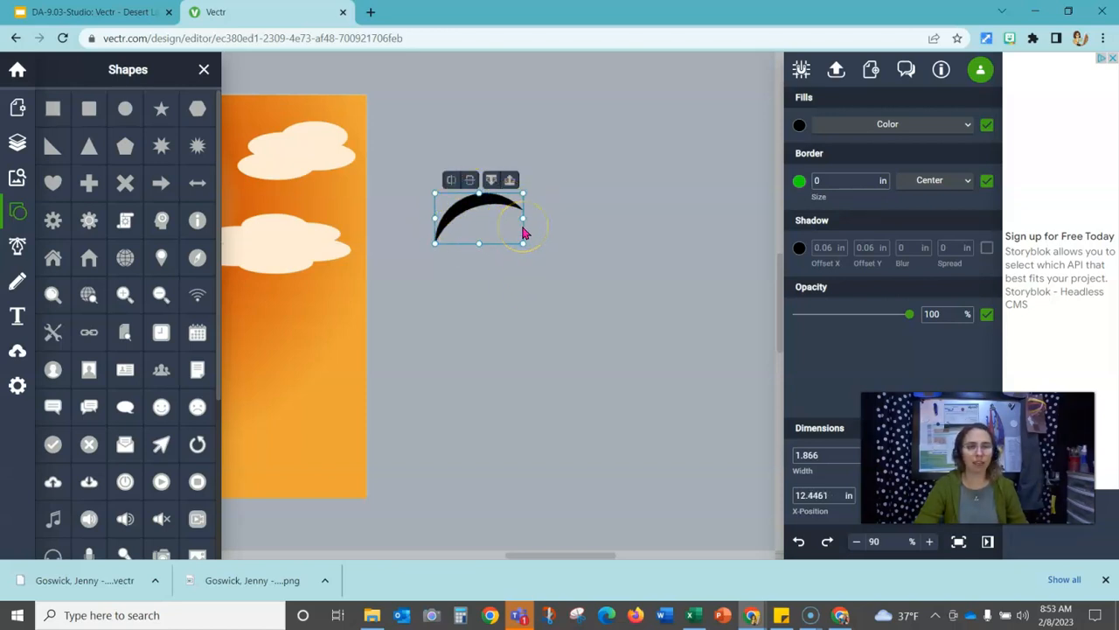
pyautogui.hotkey('ctrl', 'd')
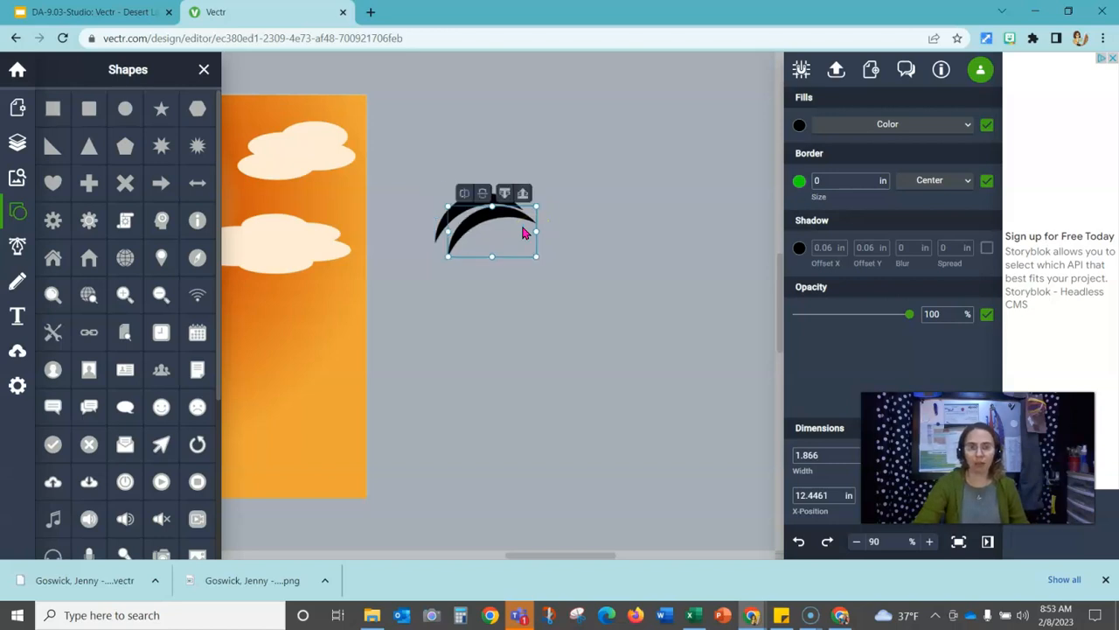
pyautogui.moveTo(488, 219); pyautogui.dragTo(554, 169)
pyautogui.click(565, 238)
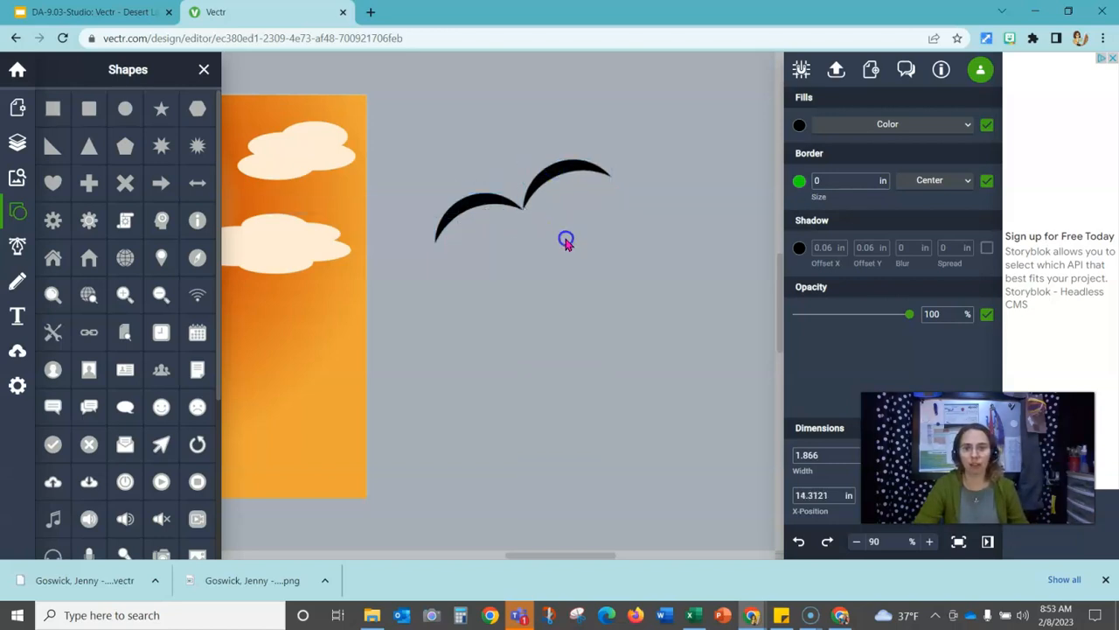
# Unite the two crescent wings into a single bird shape
pyautogui.moveTo(479, 238); pyautogui.dragTo(407, 278)
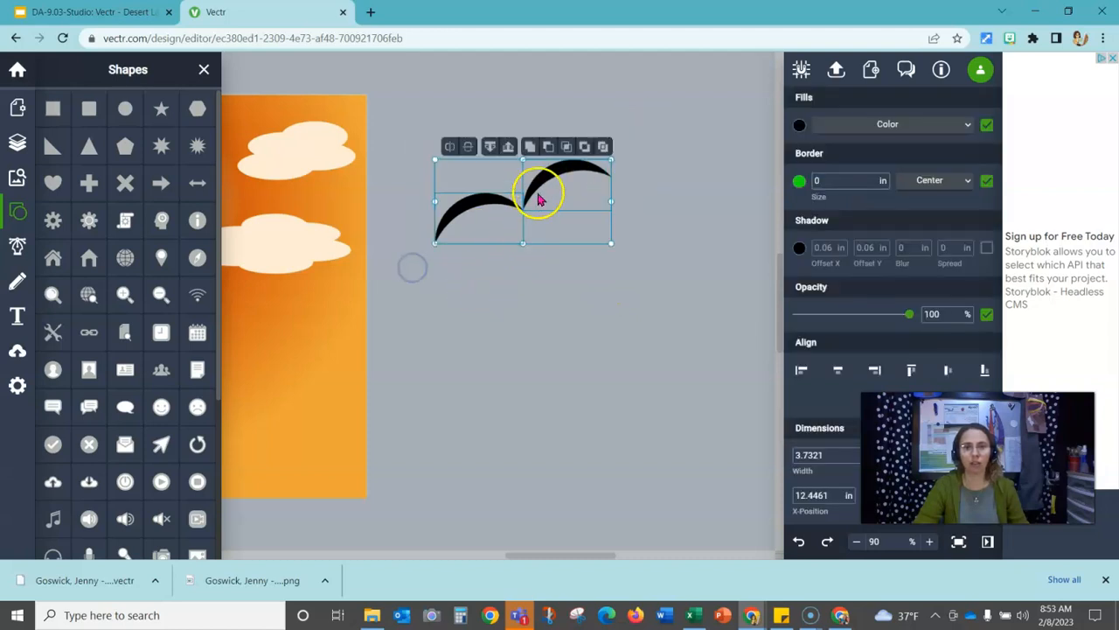
pyautogui.click(529, 146)
pyautogui.click(556, 304)
pyautogui.click(537, 188)
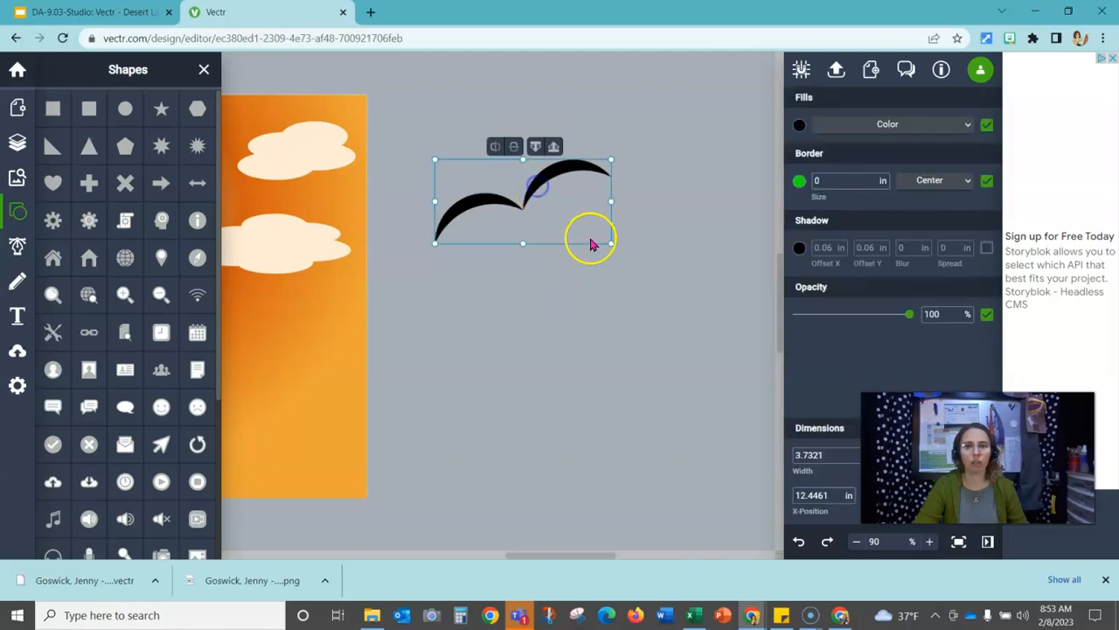
# Shrink the bird to about 1.94 in wide and place it left of the sun, below the upper-left cloud
pyautogui.moveTo(610, 245); pyautogui.dragTo(527, 203)
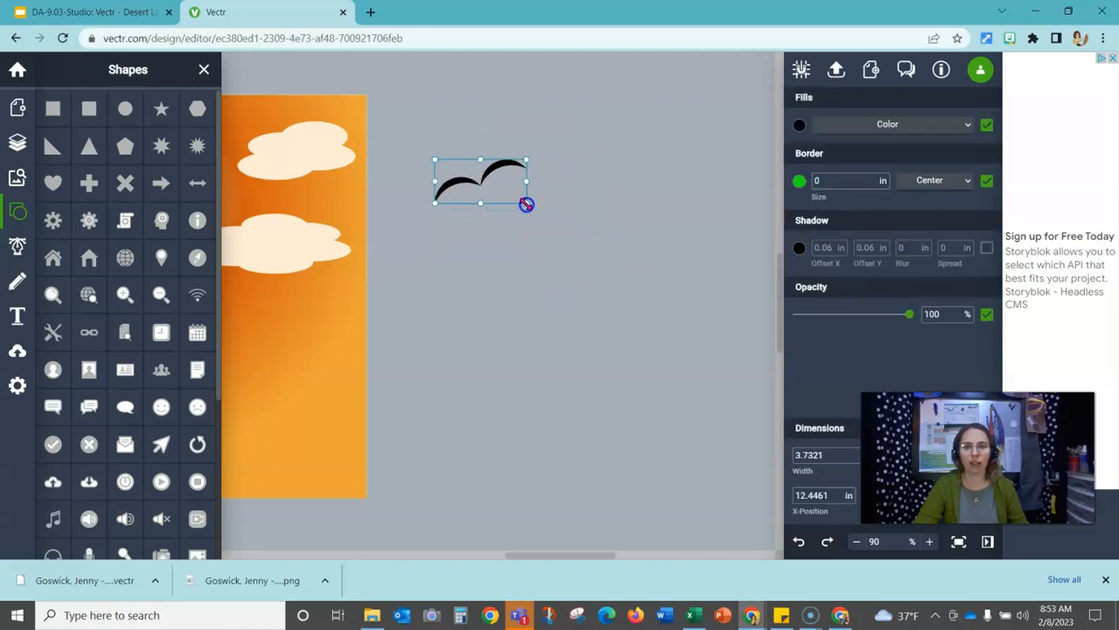
pyautogui.moveTo(584, 552)
pyautogui.mouseDown()
pyautogui.moveTo(527, 555)
pyautogui.moveTo(567, 555)
pyautogui.mouseUp()
pyautogui.moveTo(709, 175); pyautogui.dragTo(402, 214)
pyautogui.moveTo(710, 180); pyautogui.dragTo(245, 233)
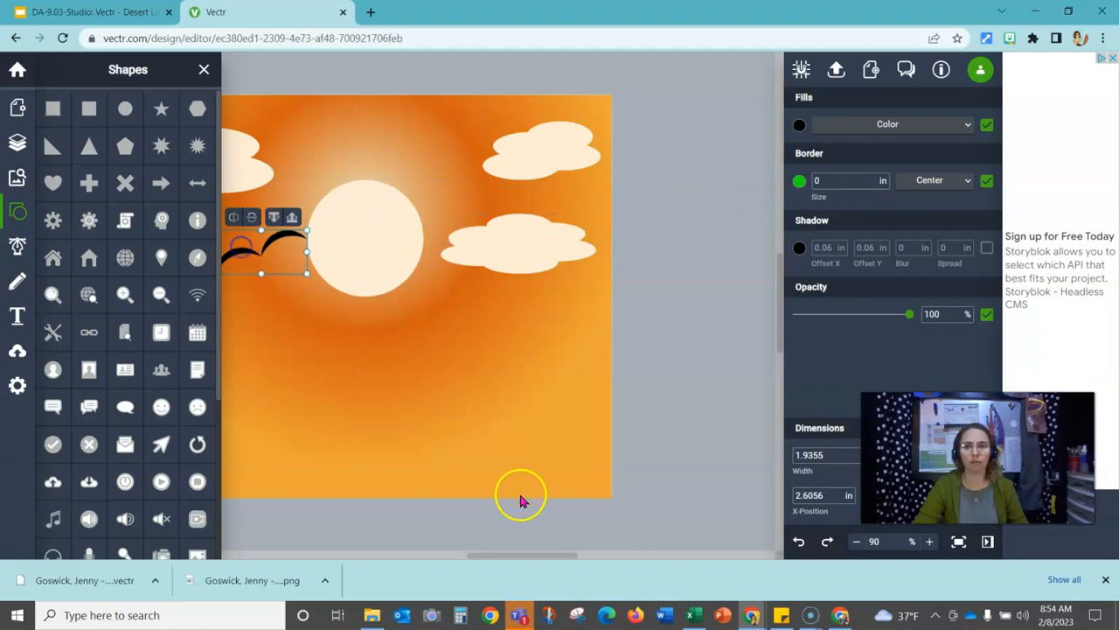
pyautogui.moveTo(532, 554); pyautogui.dragTo(510, 557)
pyautogui.moveTo(423, 267); pyautogui.dragTo(402, 251)
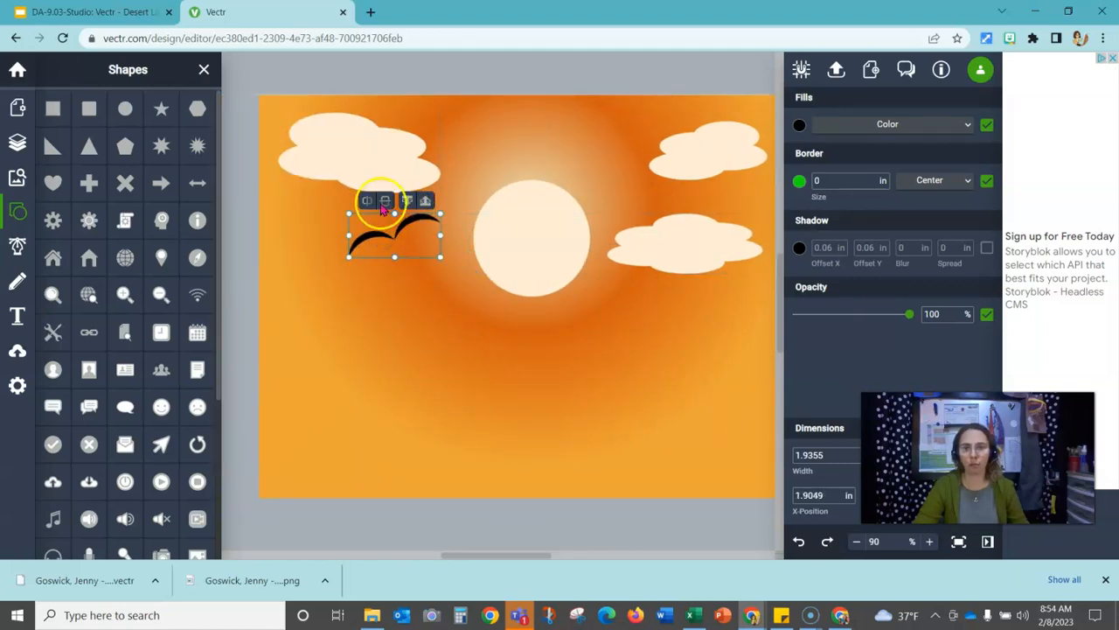
# Add two small copies of the bird about 0.78 in wide, one at its lower right and one below its left wing
pyautogui.hotkey('ctrl', 'c')
pyautogui.hotkey('ctrl', 'v')
pyautogui.moveTo(411, 250)
pyautogui.mouseDown()
pyautogui.moveTo(360, 276)
pyautogui.moveTo(412, 259)
pyautogui.mouseUp()
pyautogui.click(393, 302)
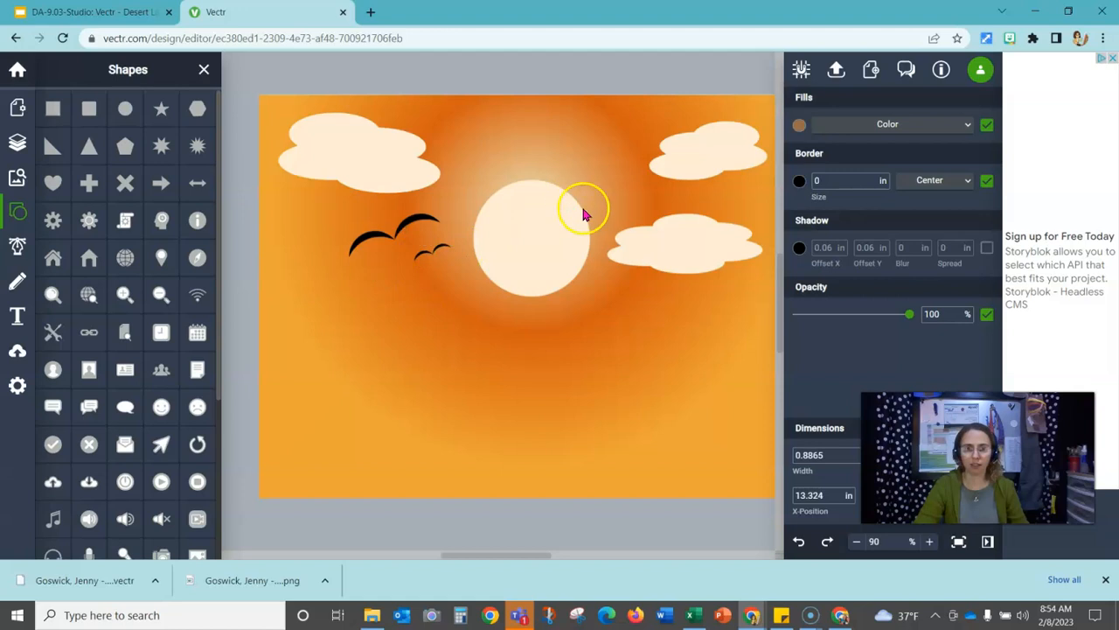
pyautogui.click(463, 263)
pyautogui.moveTo(463, 261); pyautogui.dragTo(383, 265)
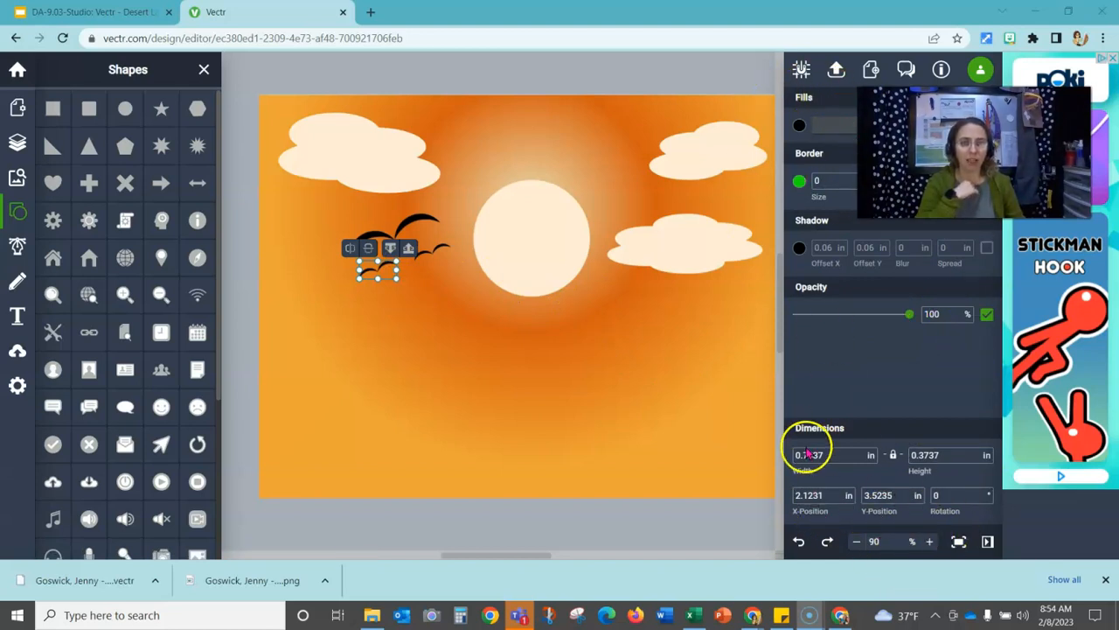
# Set the rotation of the small bird below the large bird's left wing to 22°
pyautogui.click(419, 224)
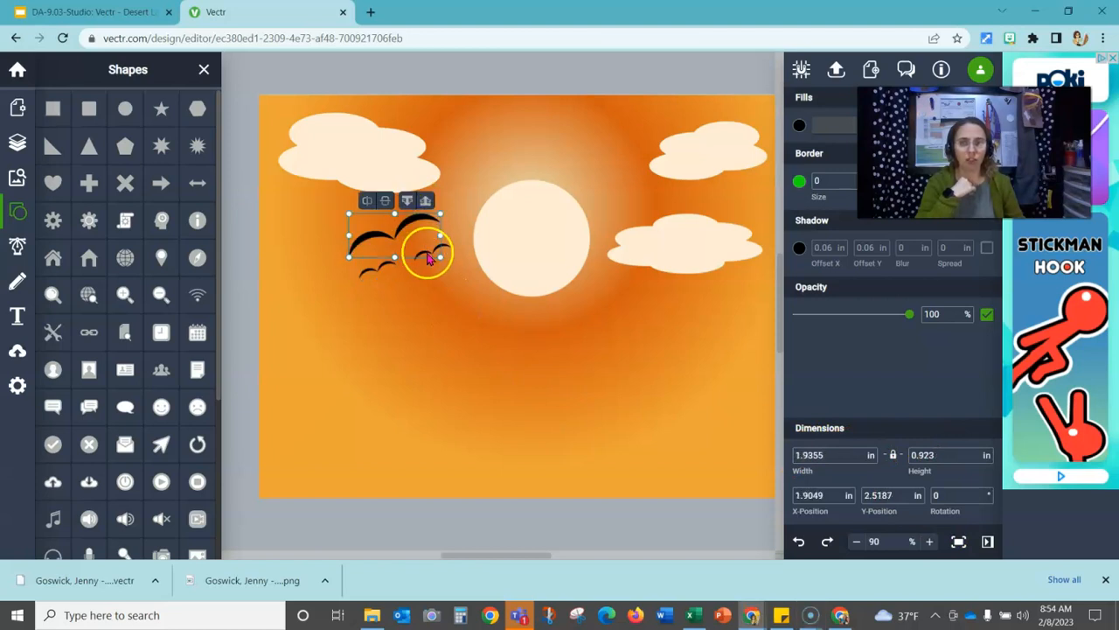
pyautogui.click(445, 248)
pyautogui.click(405, 266)
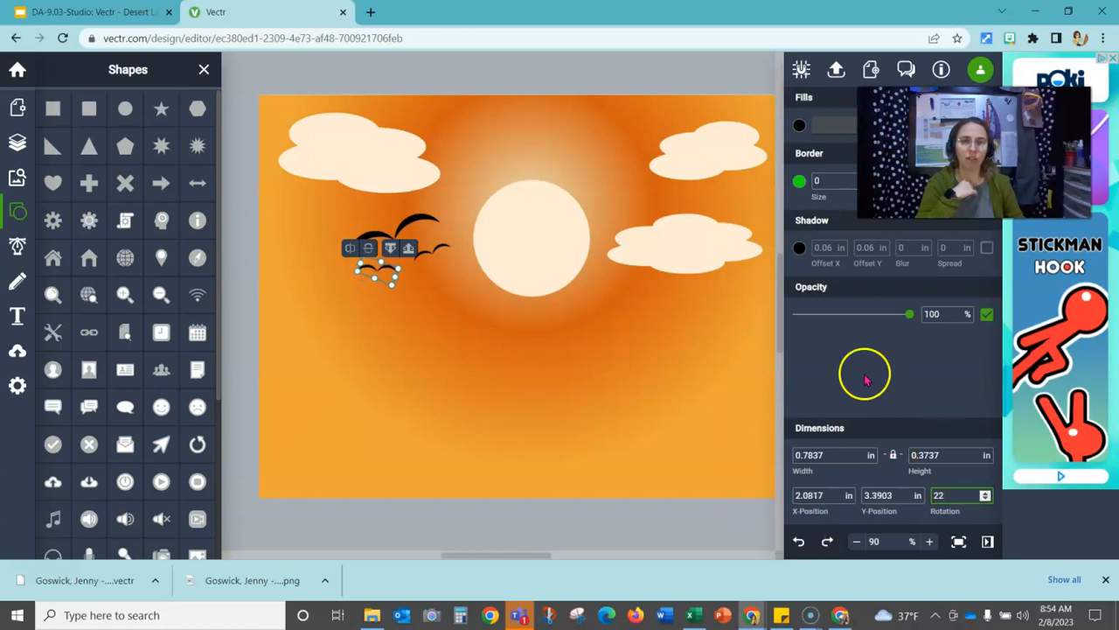
# Set the rotation of the large bird to 10° and deselect it
pyautogui.click(409, 223)
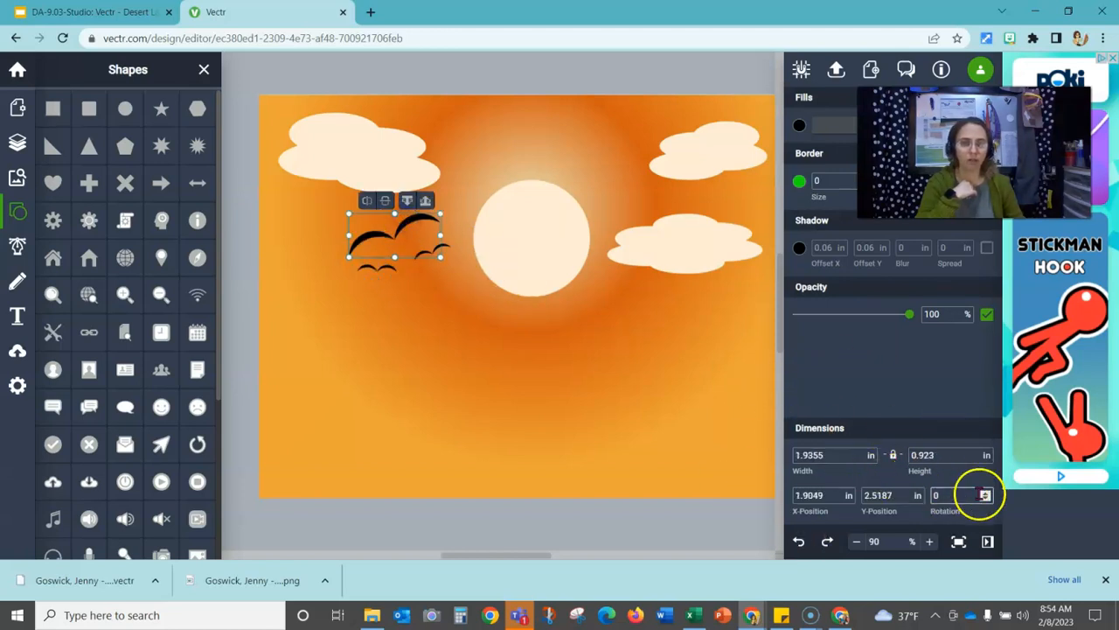
pyautogui.click(986, 494)
pyautogui.click(986, 494)
pyautogui.click(985, 494)
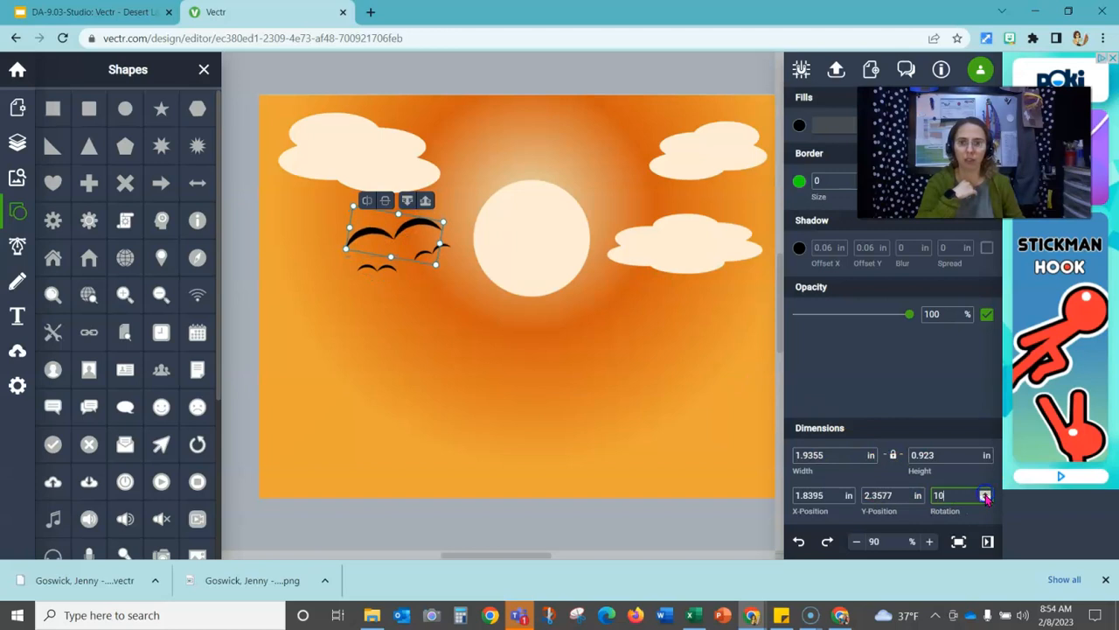
pyautogui.click(530, 519)
pyautogui.moveTo(509, 557); pyautogui.dragTo(514, 559)
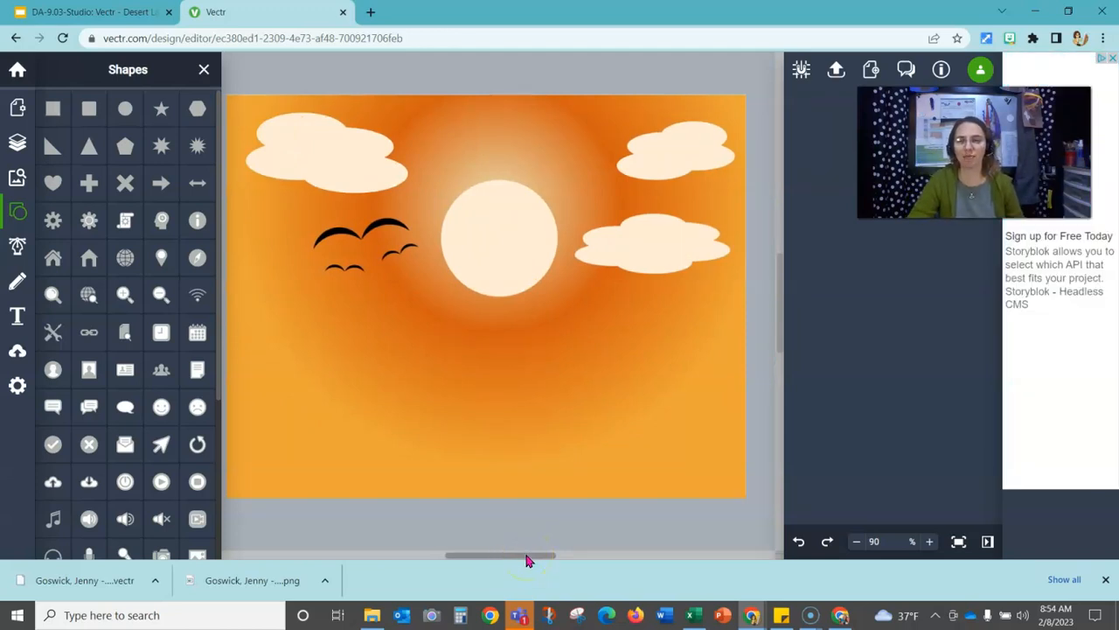
pyautogui.click(538, 549)
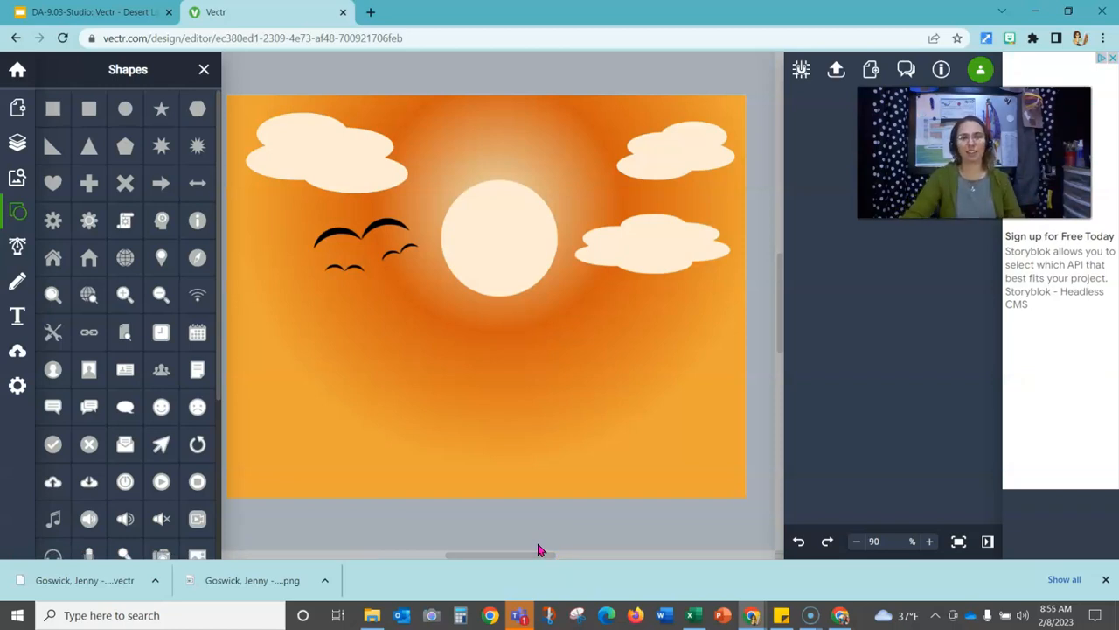
# Close the shape library and export the page as a PNG file
pyautogui.click(205, 73)
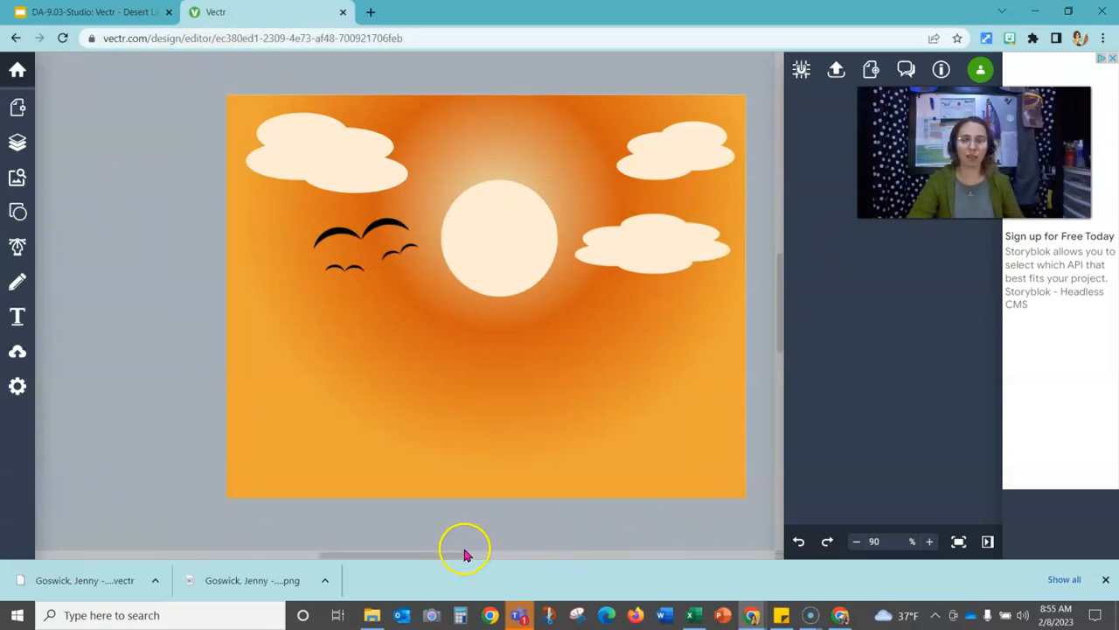
pyautogui.hscroll(5, 464, 554)
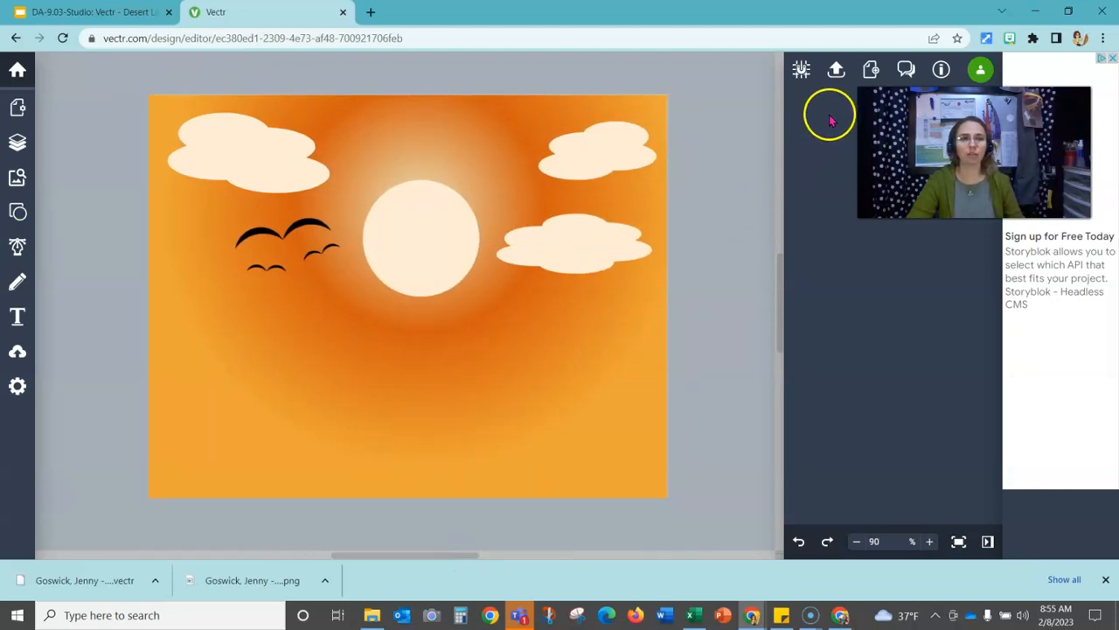
pyautogui.click(840, 70)
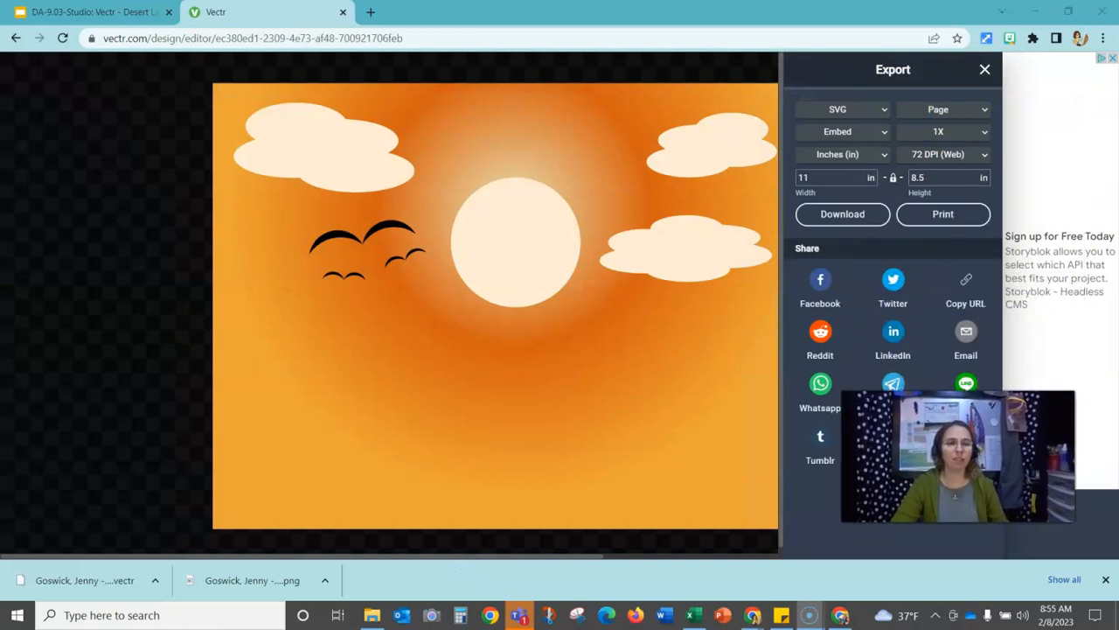
pyautogui.click(880, 109)
pyautogui.click(849, 158)
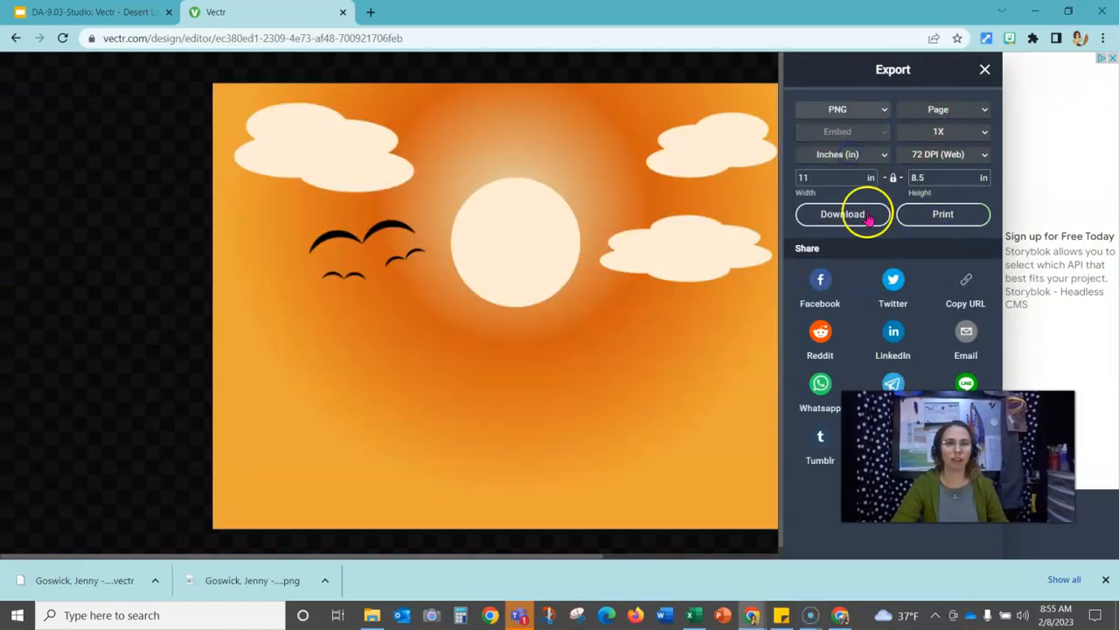
pyautogui.click(841, 218)
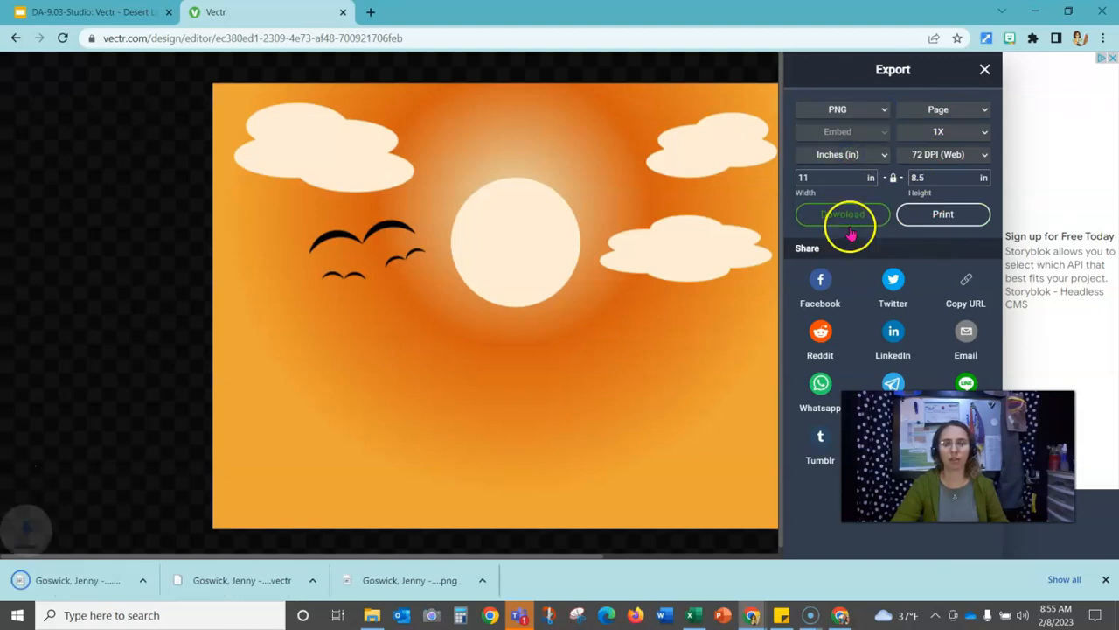
# Download the design in VECTR format as well and leave the export view
pyautogui.click(880, 107)
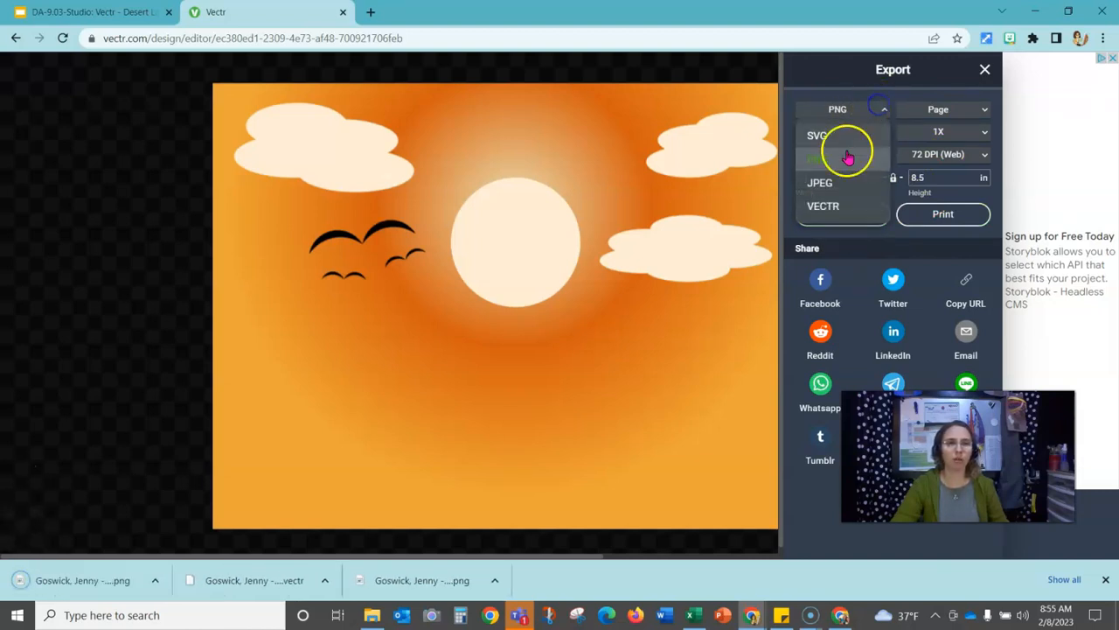
pyautogui.click(835, 207)
pyautogui.click(840, 223)
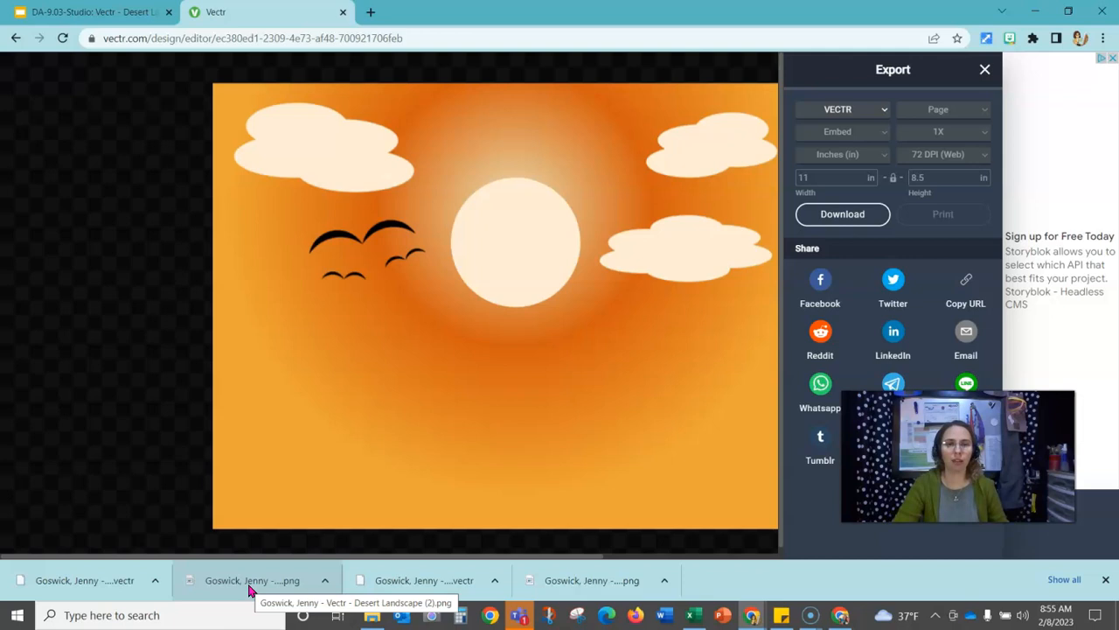
pyautogui.click(272, 598)
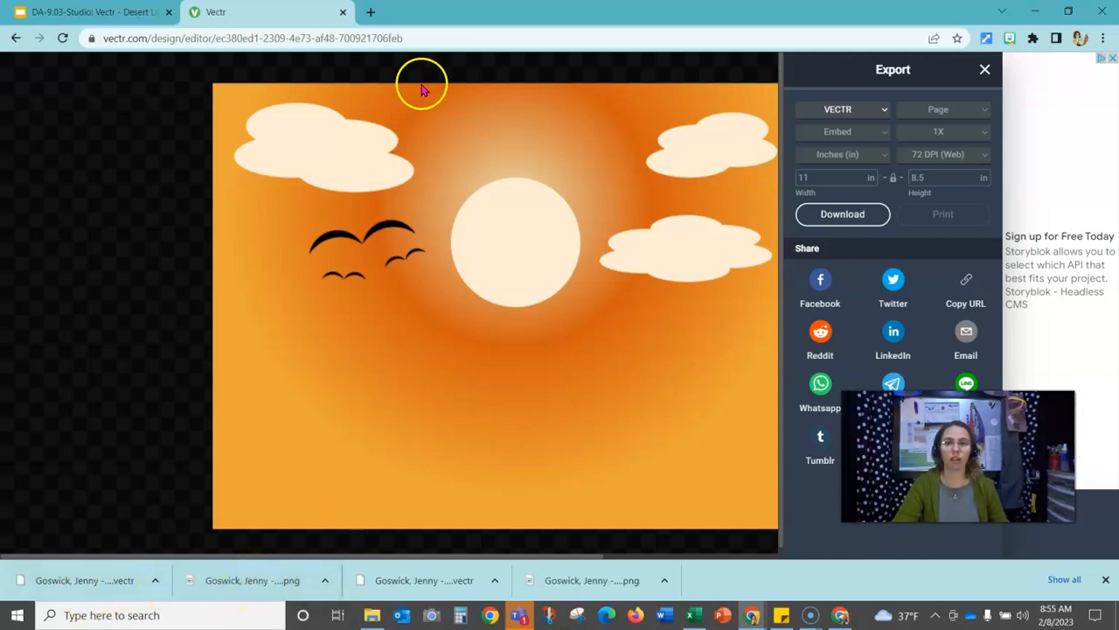
pyautogui.click(986, 73)
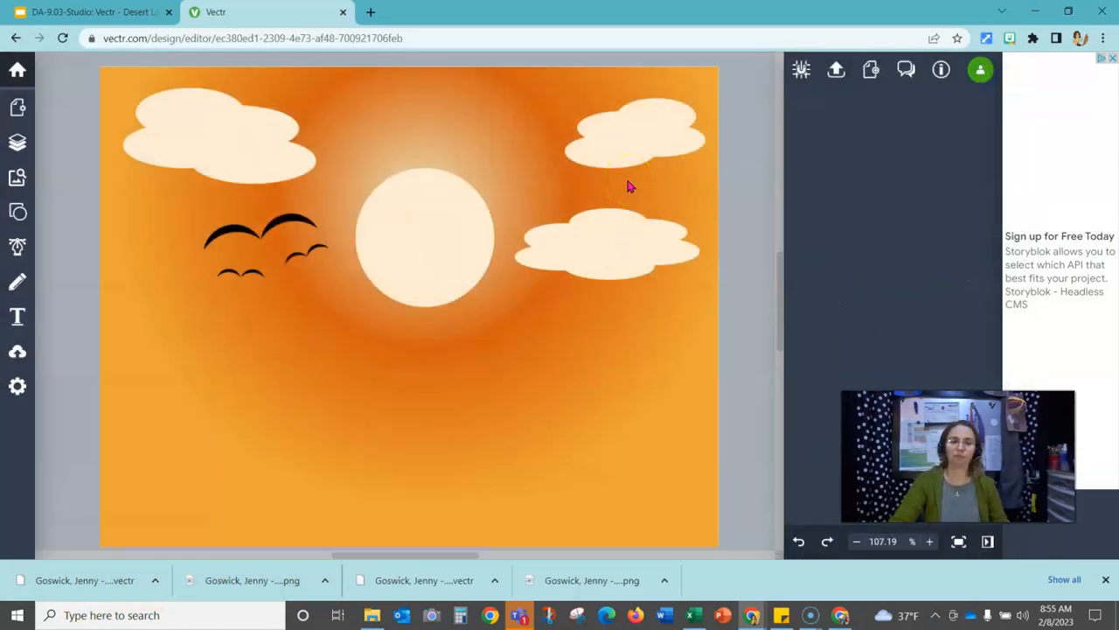
# Capture a rectangular screenshot of the whole Vectr editor area and save it from Snip & Sketch as "9.04 Screenshot" in Downloads
pyautogui.press('shift+super+s')
pyautogui.moveTo(9, 49); pyautogui.dragTo(1002, 560)
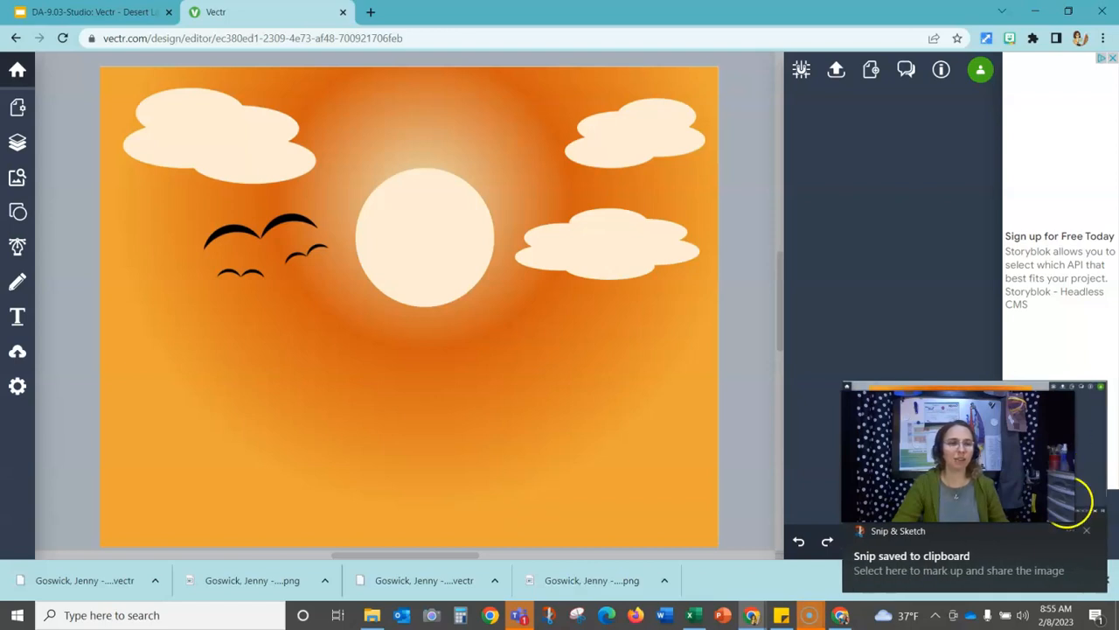
pyautogui.click(1037, 525)
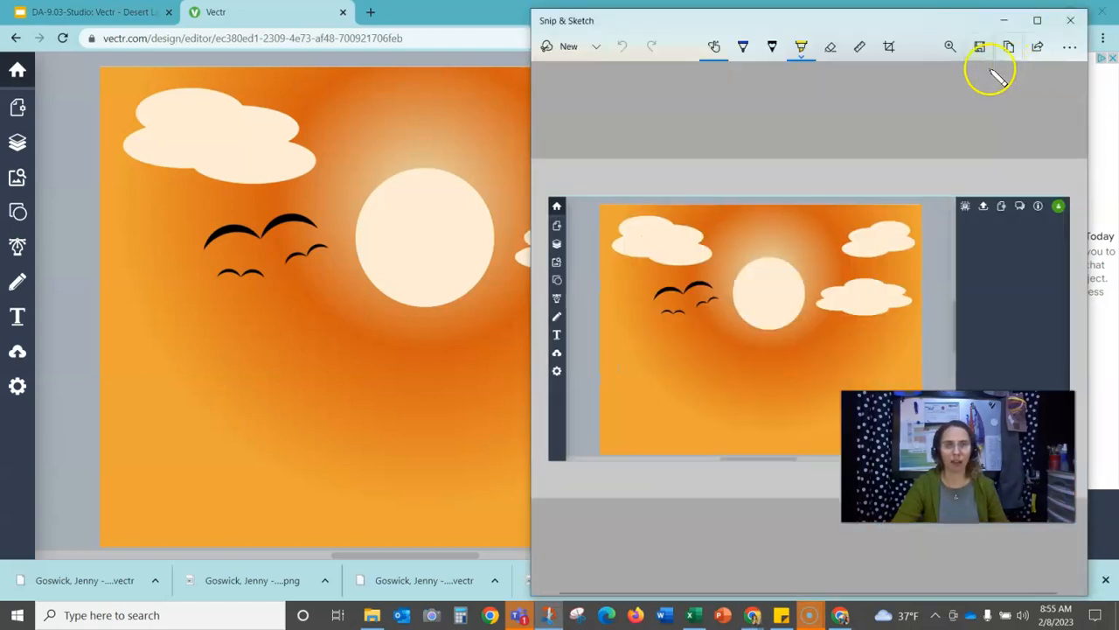
pyautogui.click(980, 49)
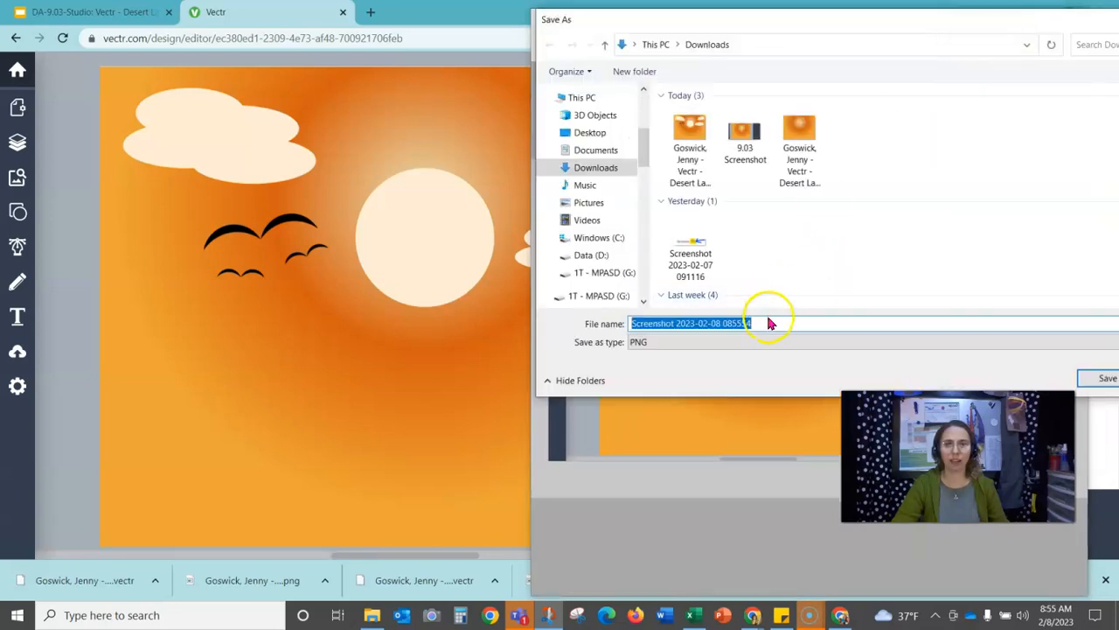
pyautogui.write('9.04 Sc')
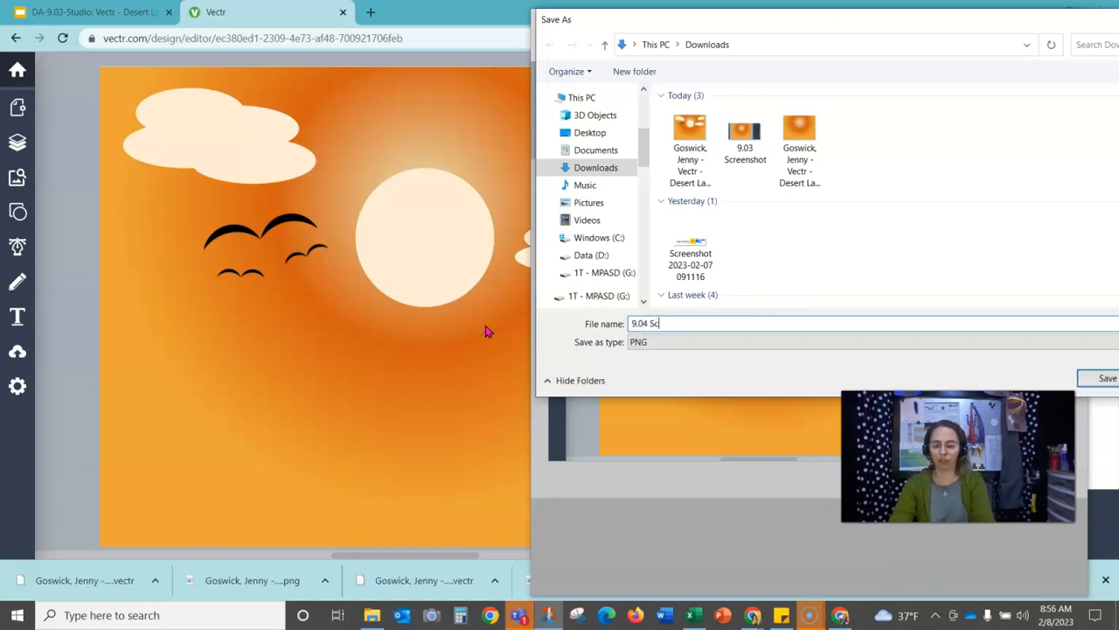
pyautogui.write('reenshot')
pyautogui.press('Return')
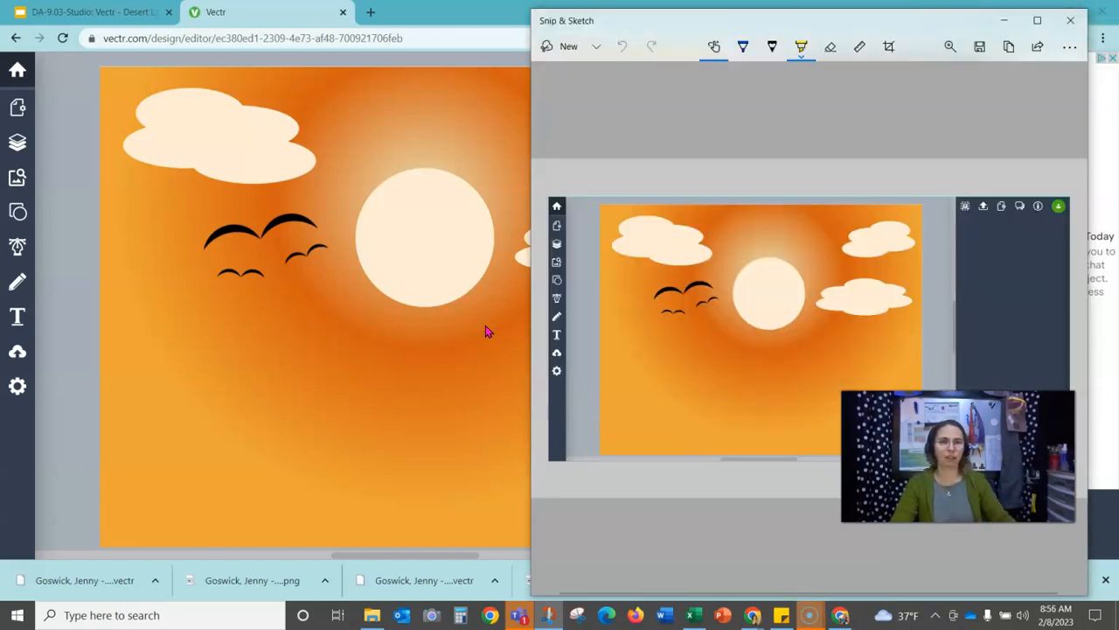